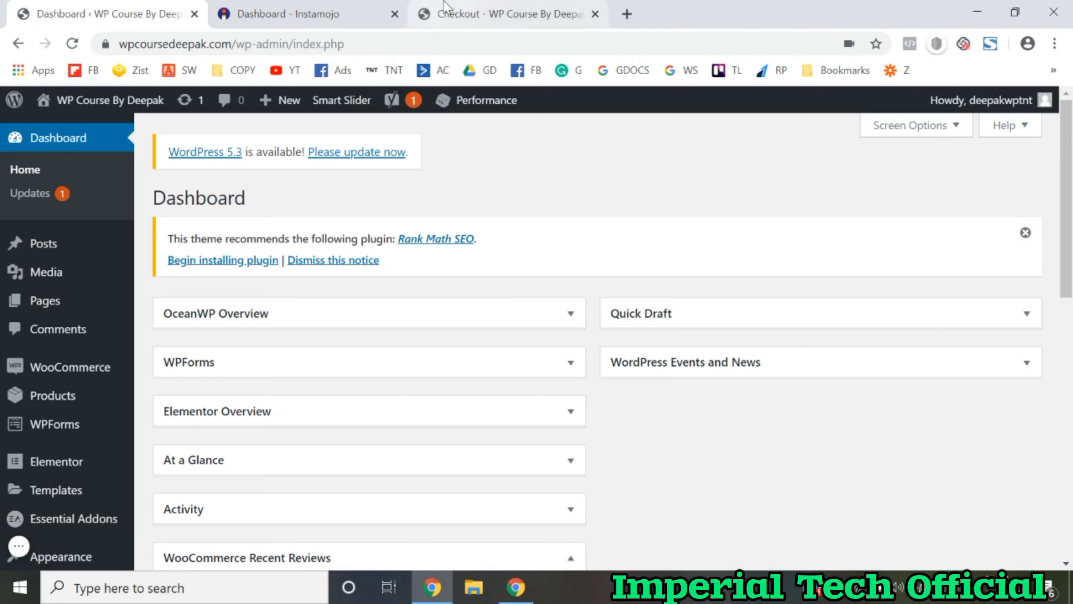
Step: Review the Instamojo dashboard's 30-day overview (₹0, 0 transactions), then return to WordPress
left_click(347, 9)
scroll(488, 366, "down", 5)
scroll(489, 371, "down", 8)
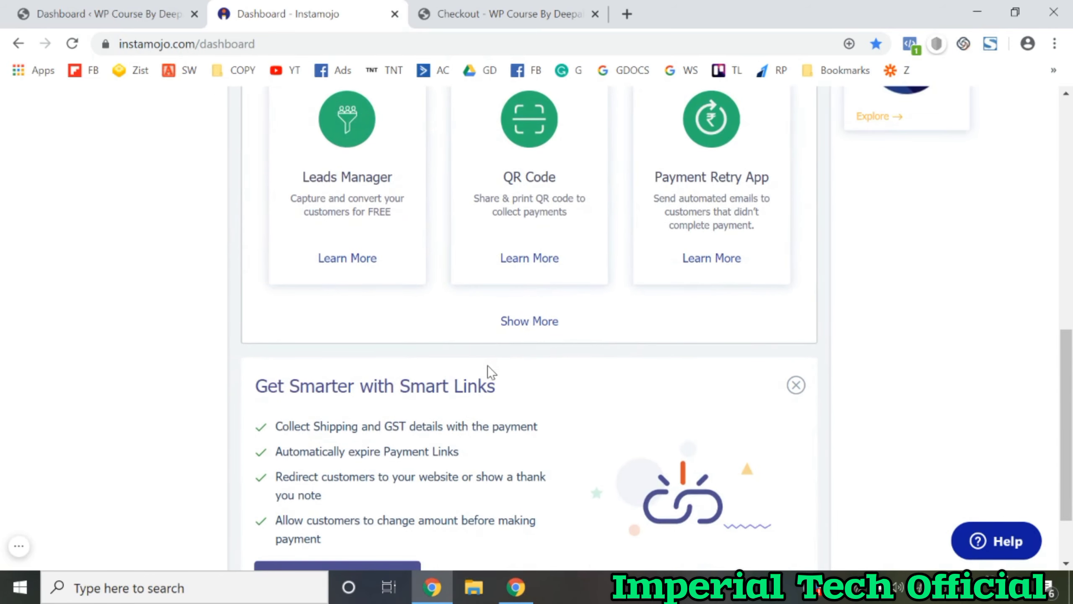
scroll(487, 365, "up", 13)
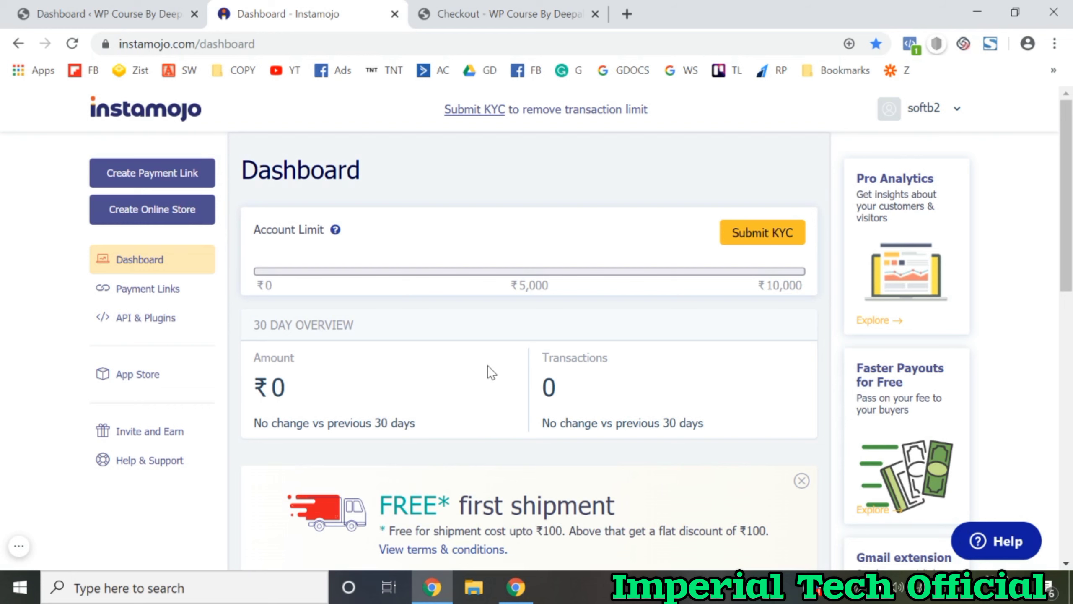
left_click(93, 11)
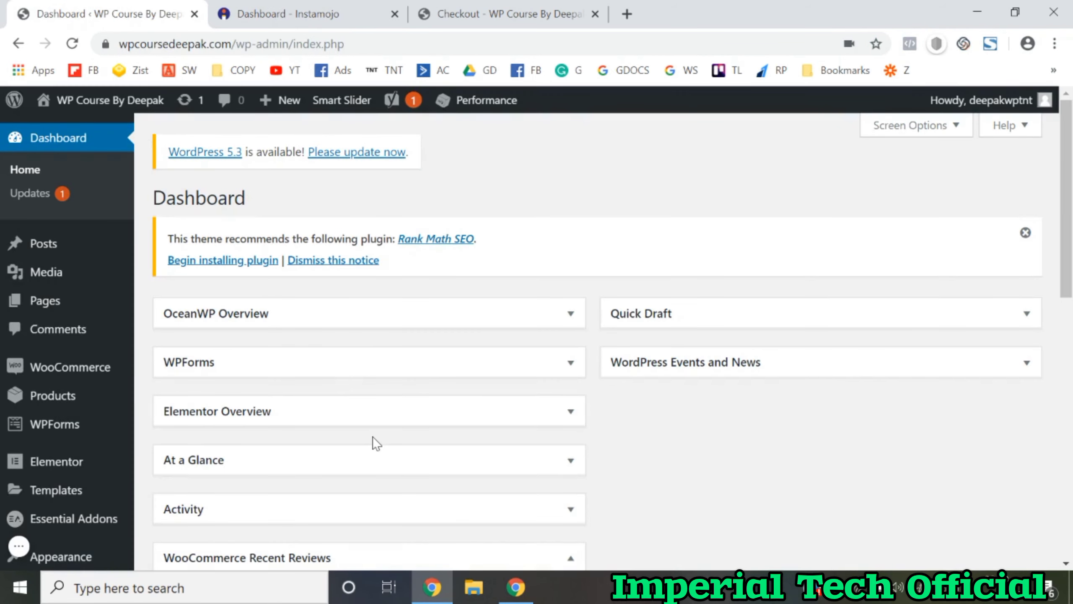
Step: Search Plugins > Add New for 'instamojo' to find Instamojo for WooCommerce
scroll(376, 442, "down", 3)
left_click(179, 494)
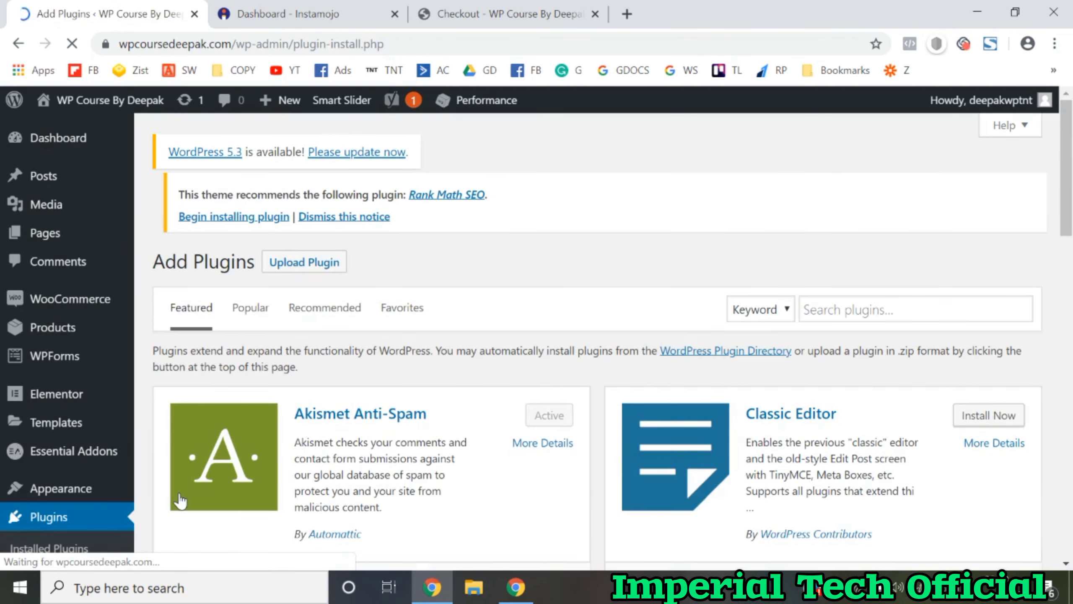
left_click(861, 320)
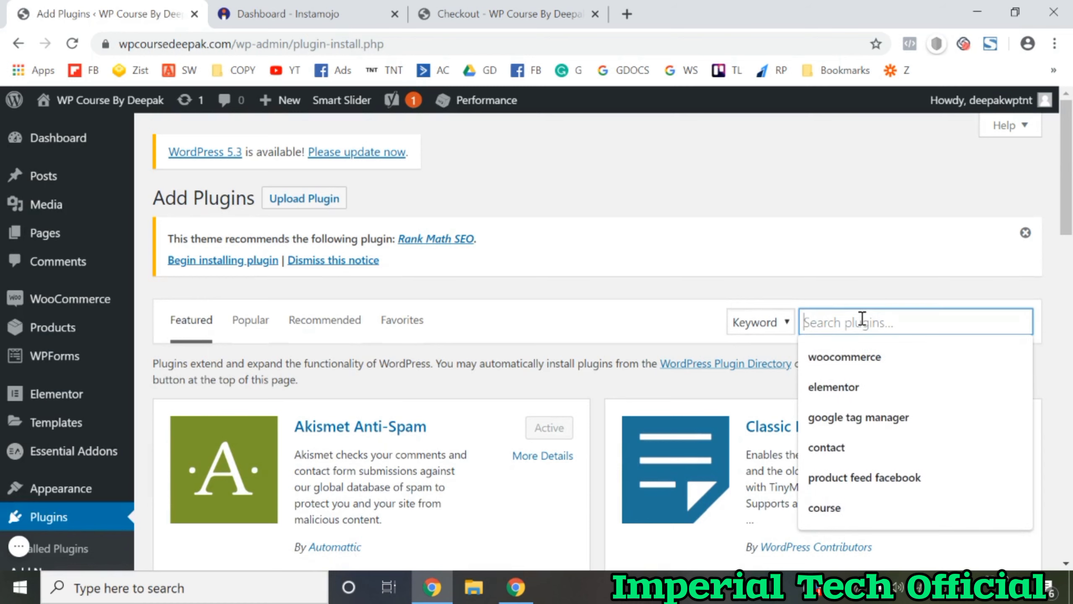
type("ins")
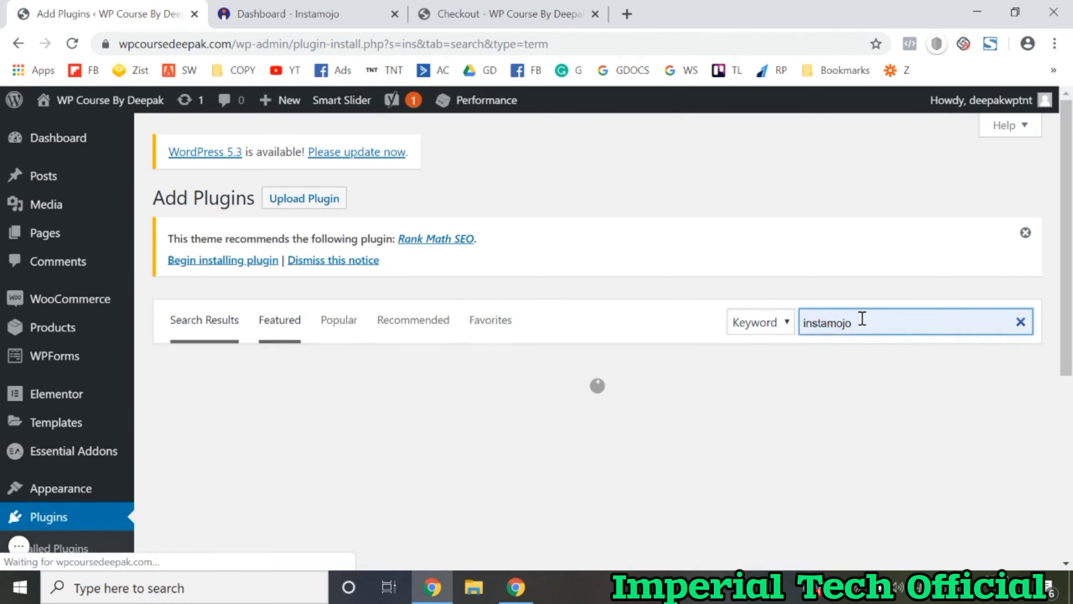
type("tamojo")
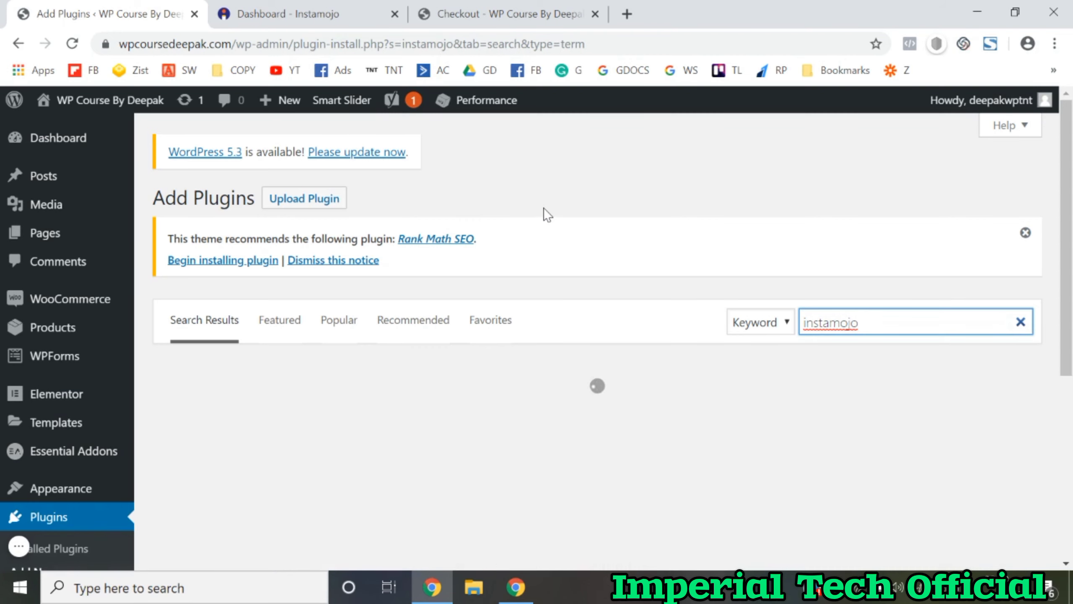
scroll(544, 208, "down", 5)
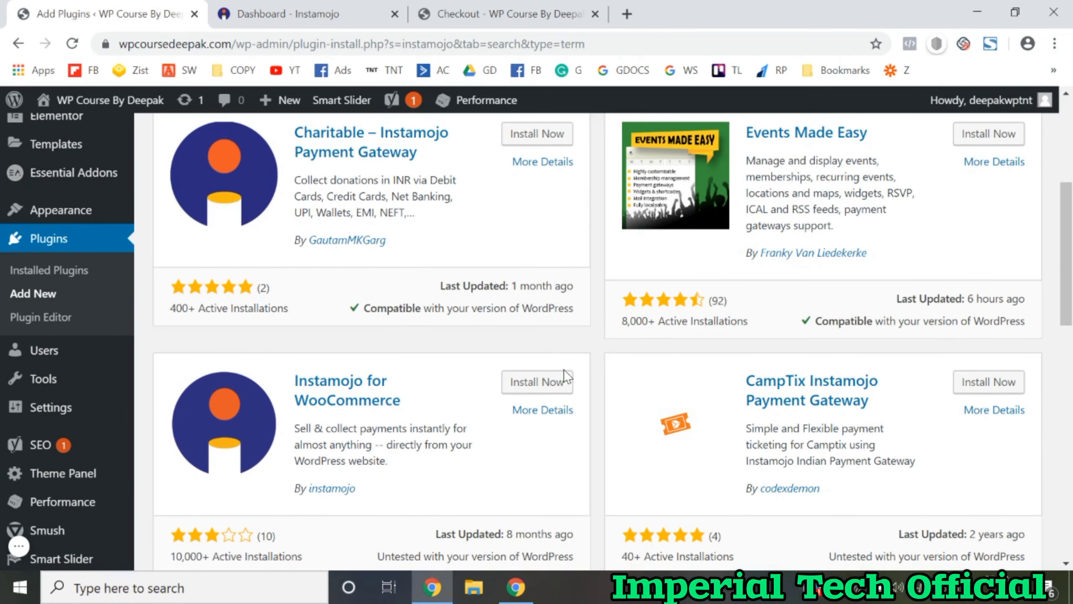
Step: Install and activate Instamojo for WooCommerce, confirming version 1.0.7 in Installed Plugins
left_click(559, 383)
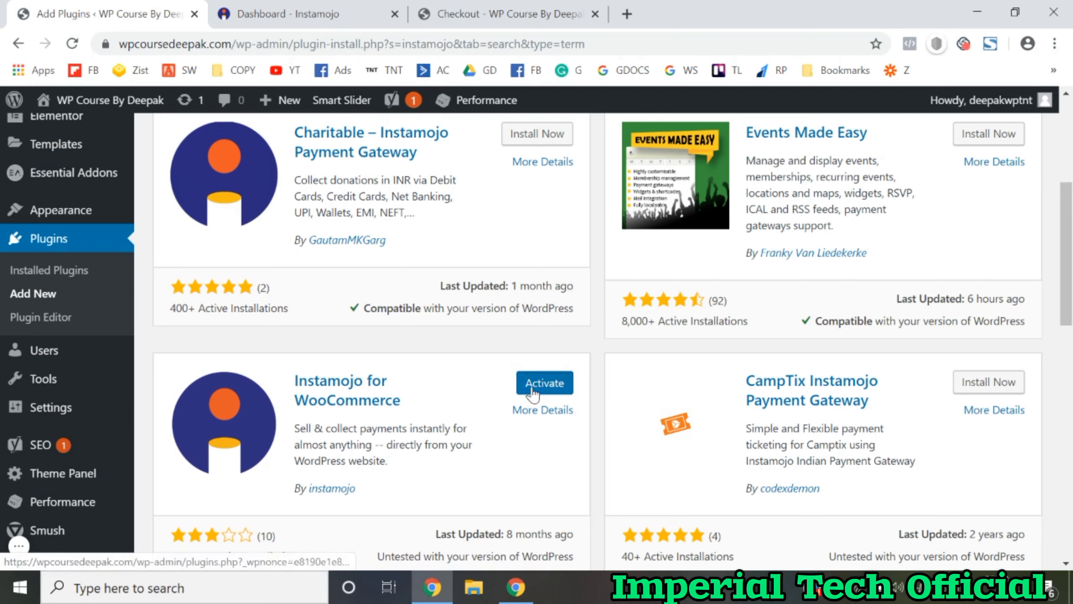
left_click(530, 395)
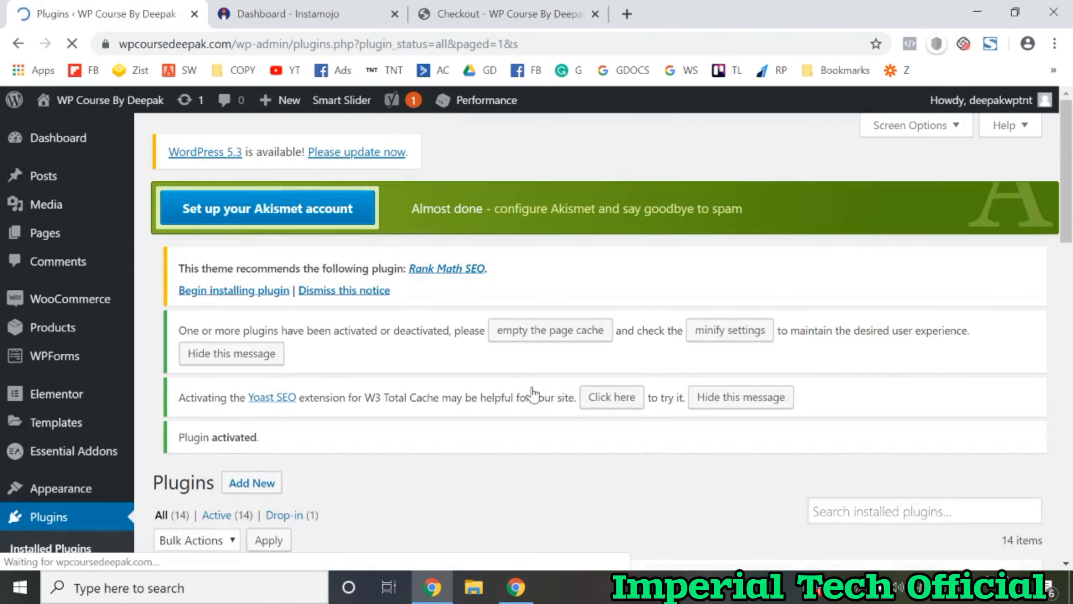
scroll(533, 393, "down", 4)
scroll(533, 394, "down", 5)
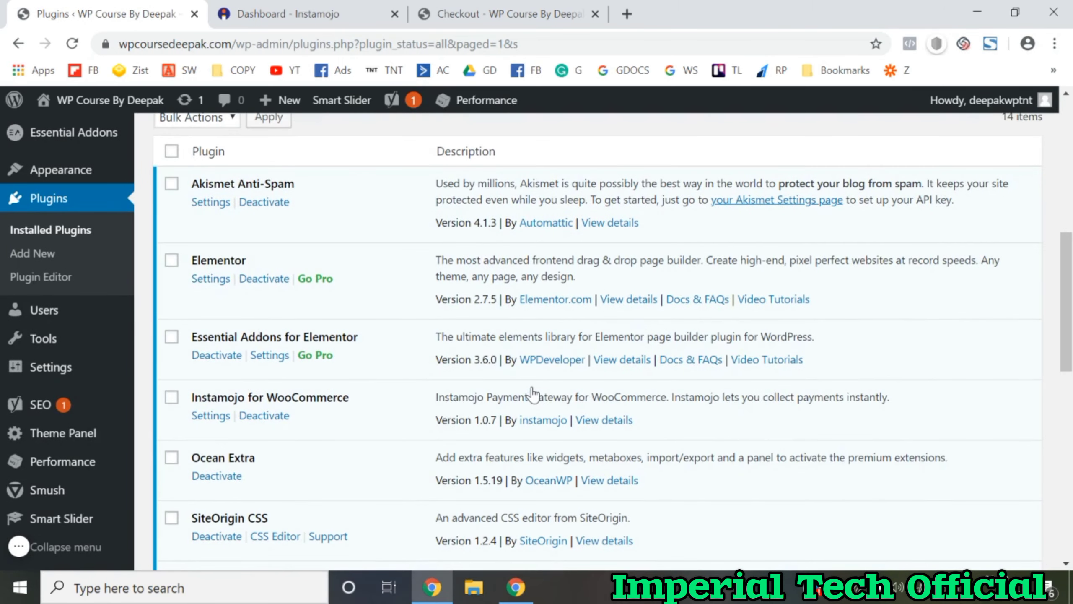
scroll(532, 383, "down", 3)
scroll(427, 288, "up", 7)
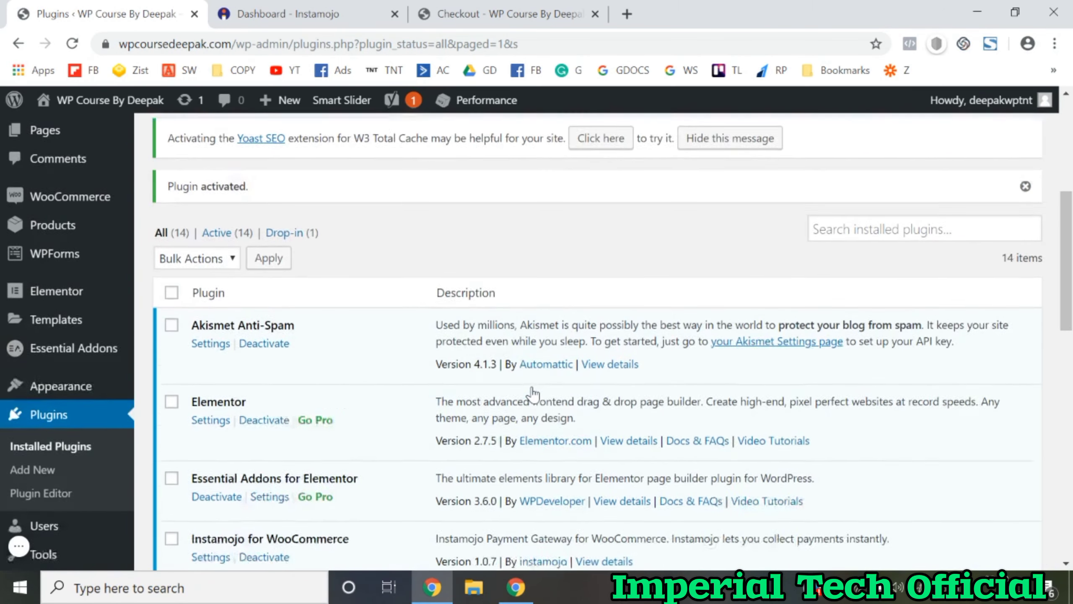
mouse_move(84, 209)
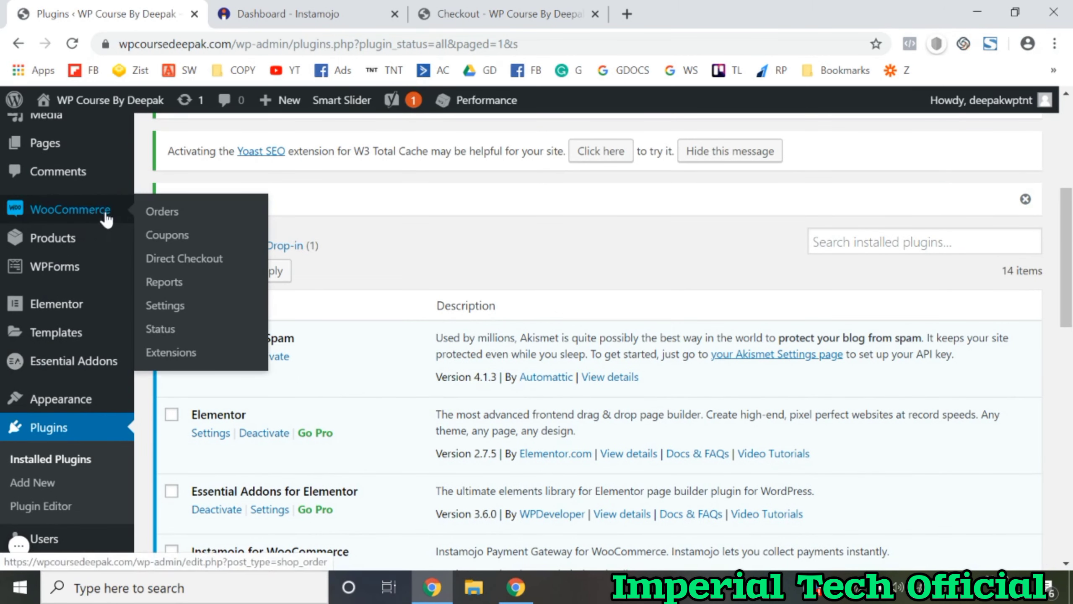
Step: Enable Instamojo – Pay Online and Cash on delivery under WooCommerce Payments and save
left_click(172, 313)
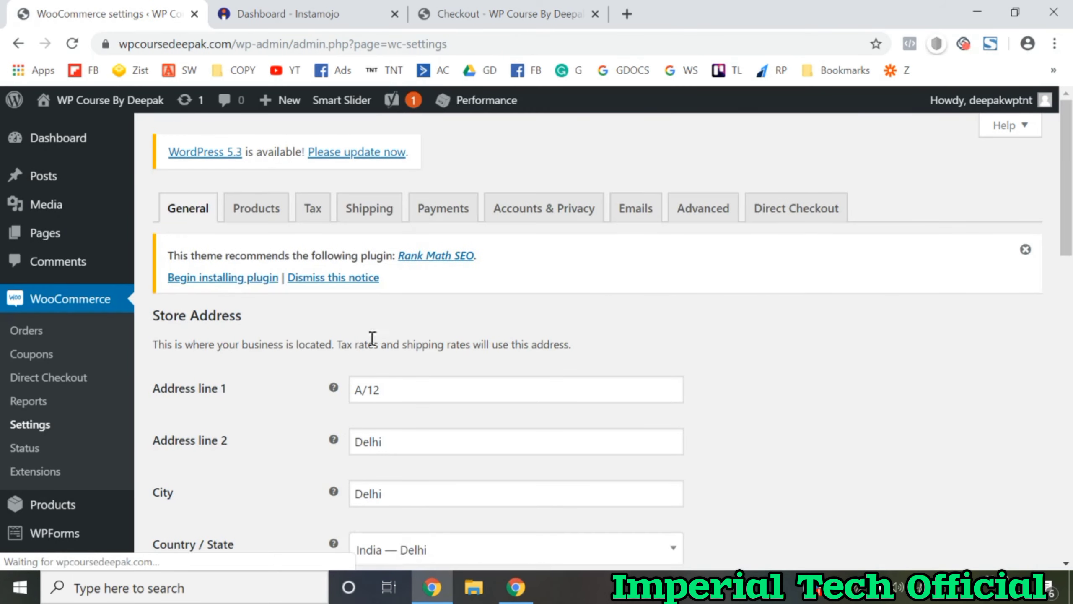
left_click(447, 220)
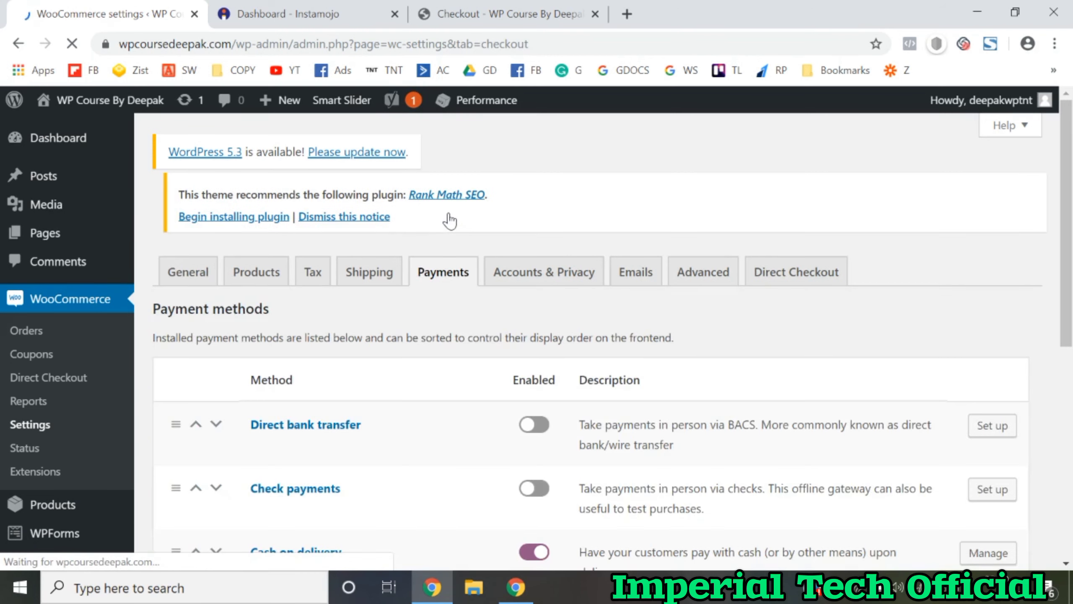
scroll(446, 220, "down", 5)
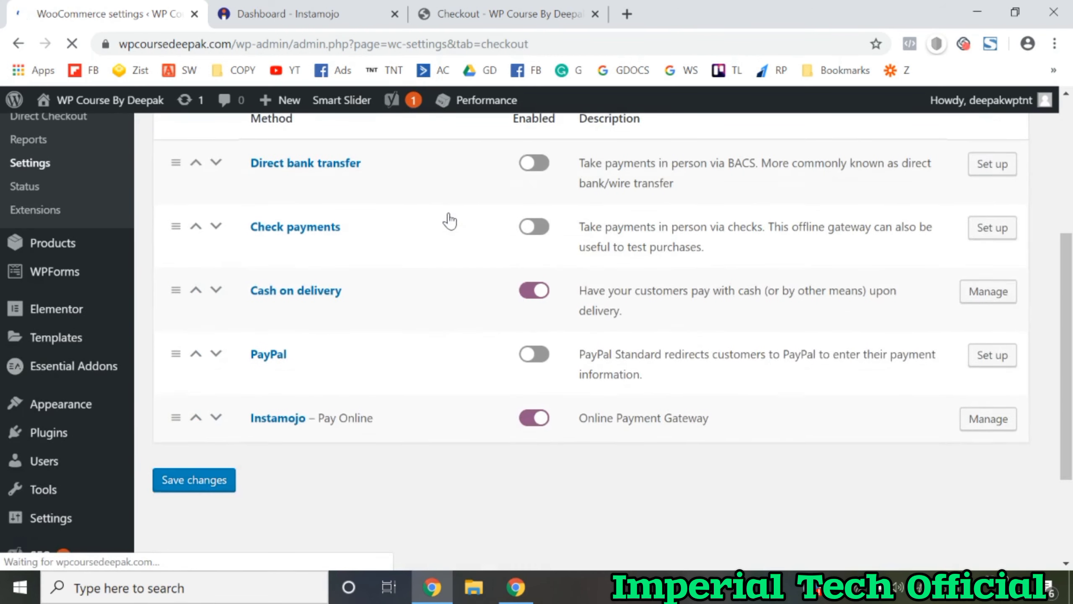
left_click(537, 430)
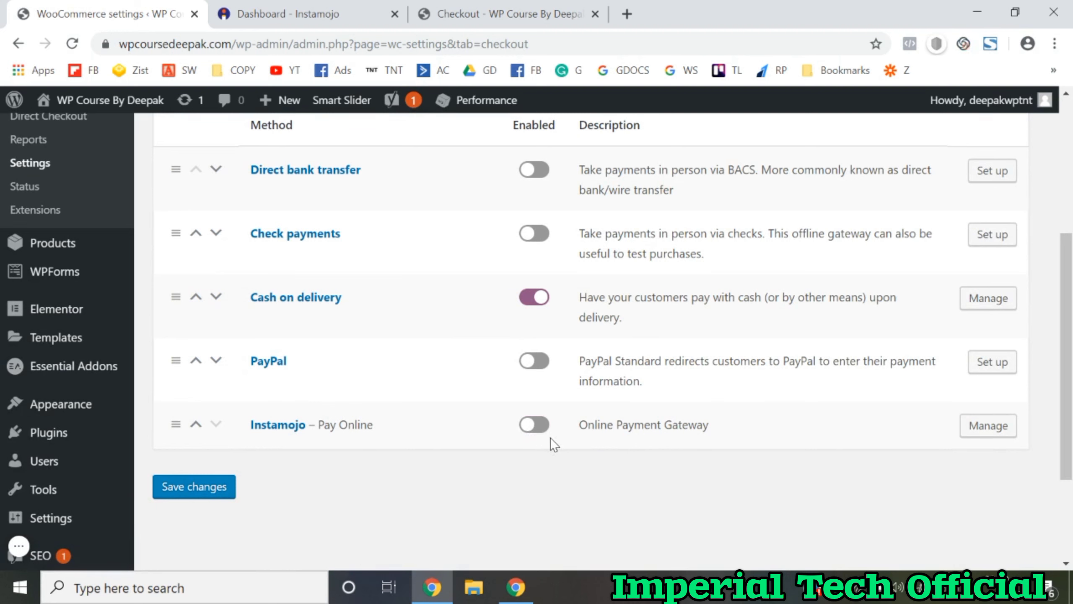
left_click(541, 431)
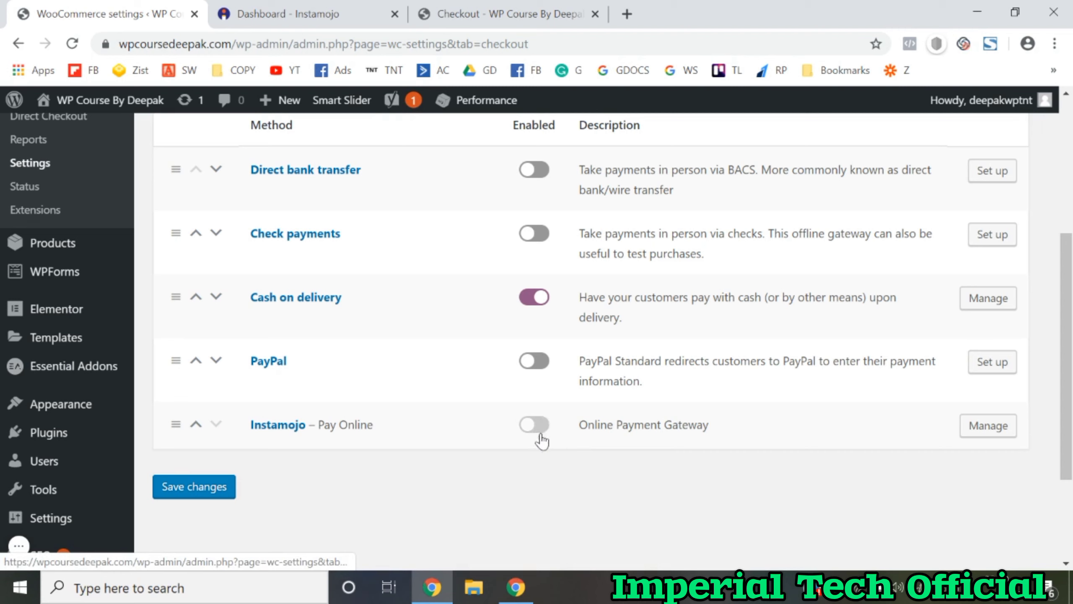
left_click(533, 299)
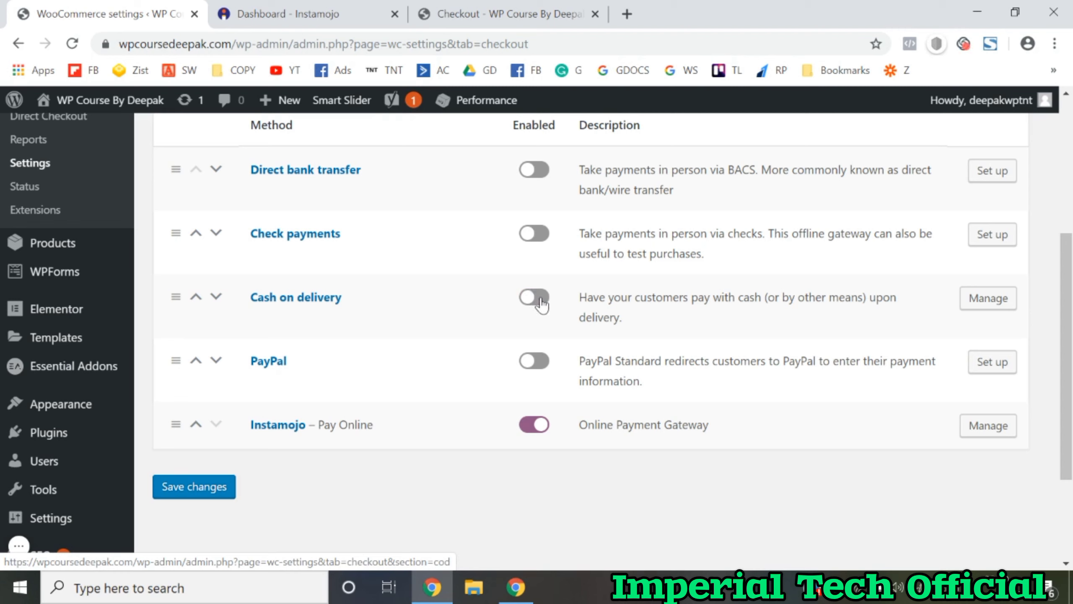
left_click(540, 301)
left_click(194, 486)
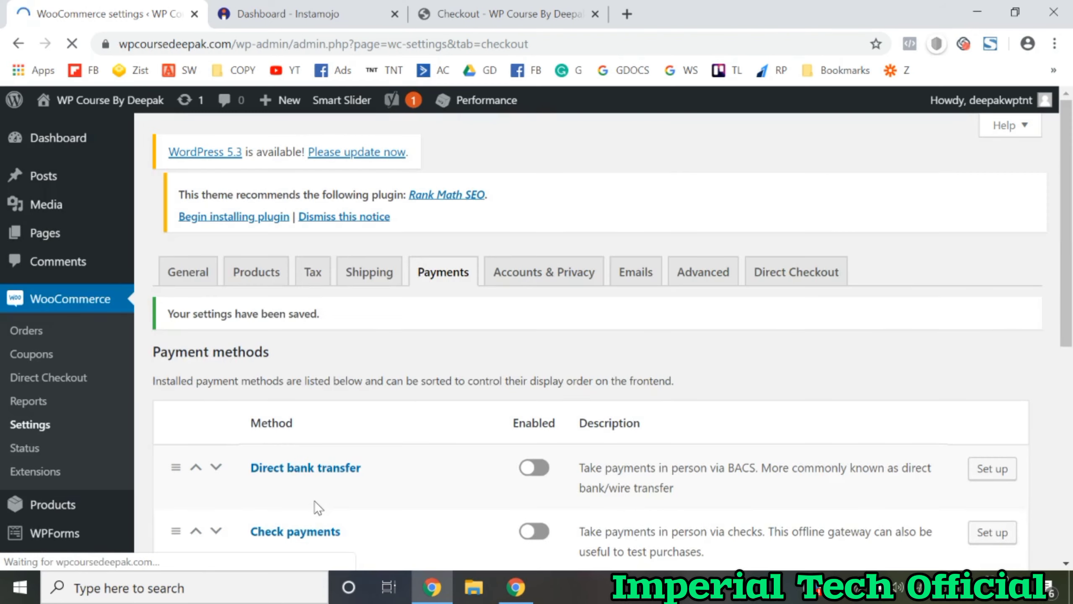
scroll(314, 500, "down", 8)
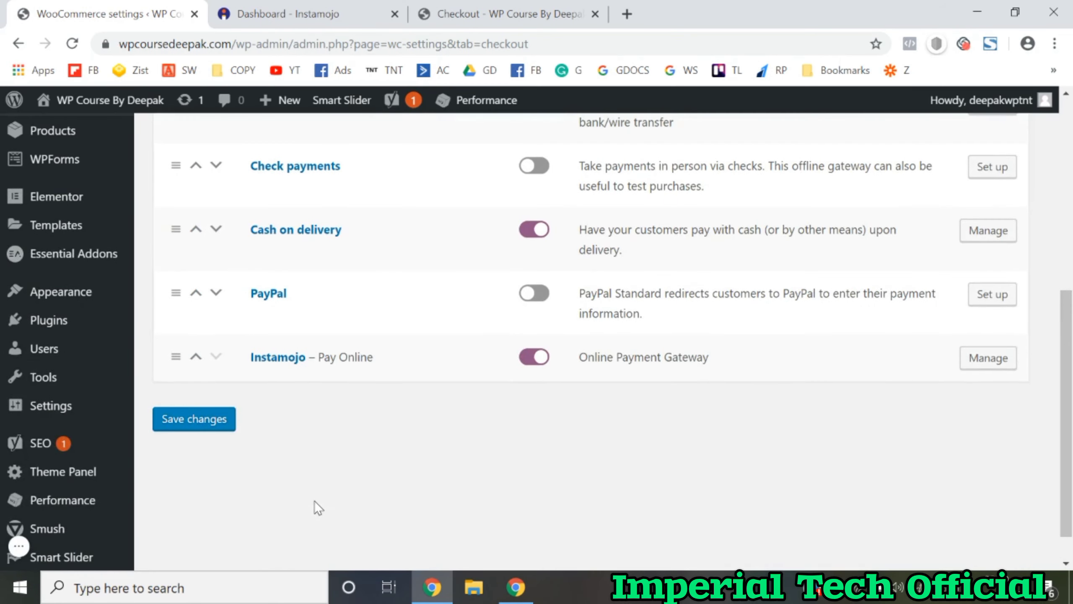
Step: Open the Instamojo gateway settings and type a draft debit/credit card checkout title
left_click(989, 362)
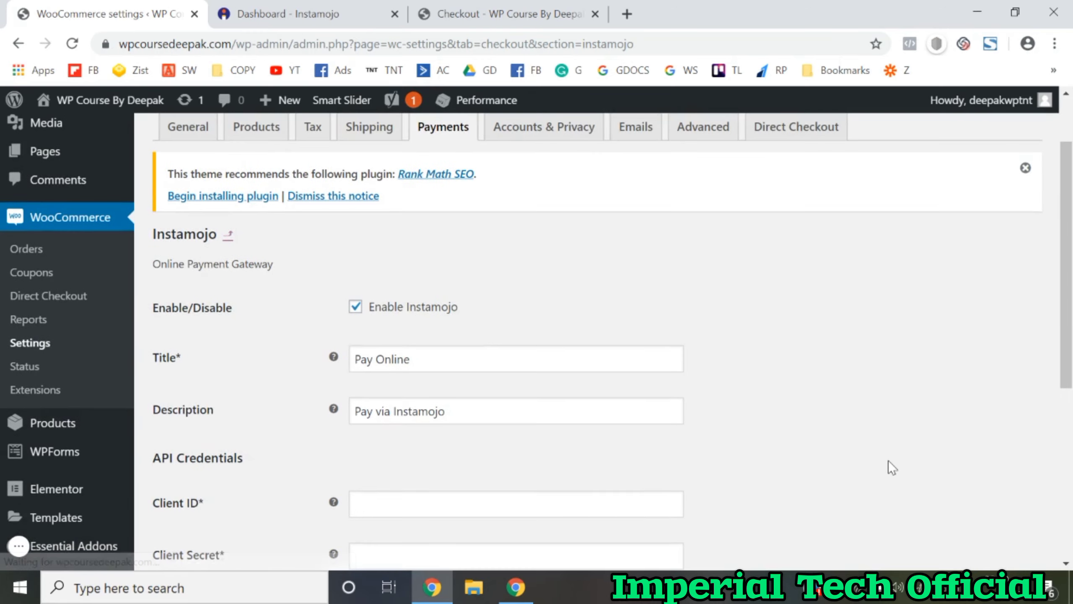
left_click(468, 354)
key("ctrl+a")
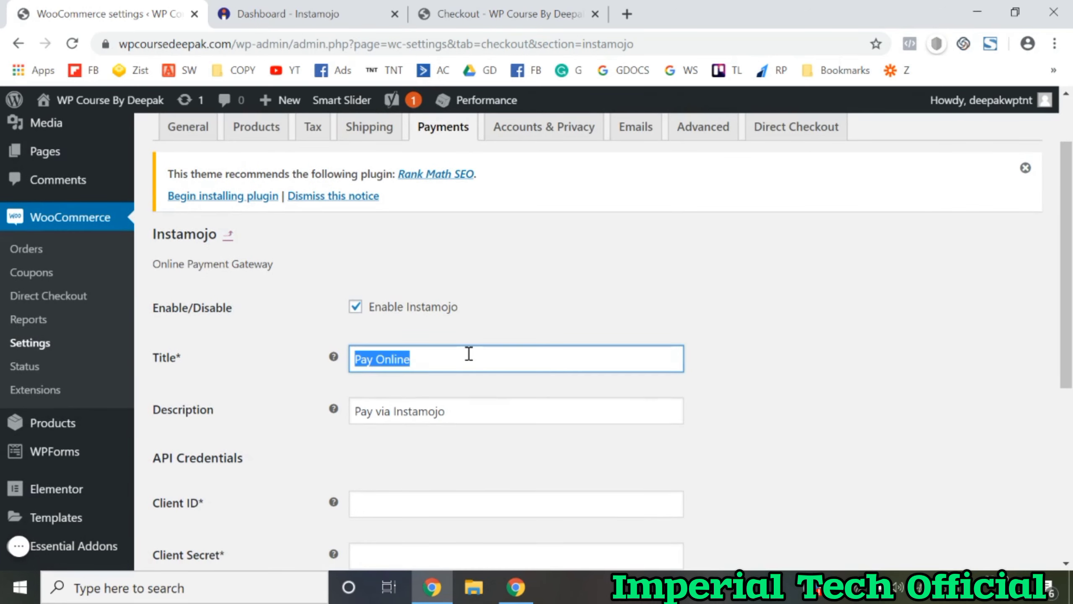
type("Pay ")
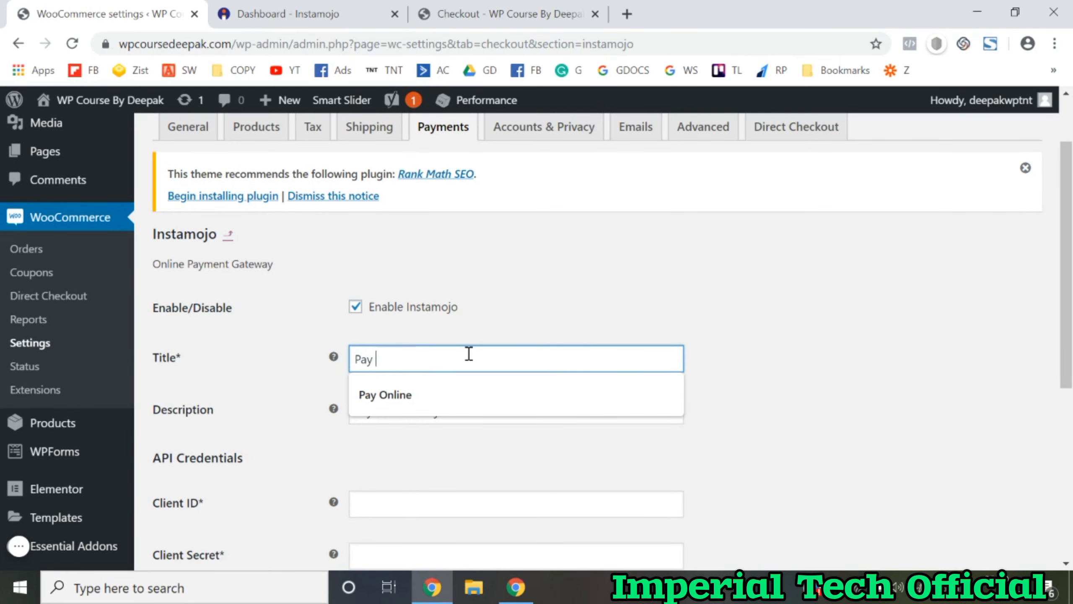
type("With Deboi")
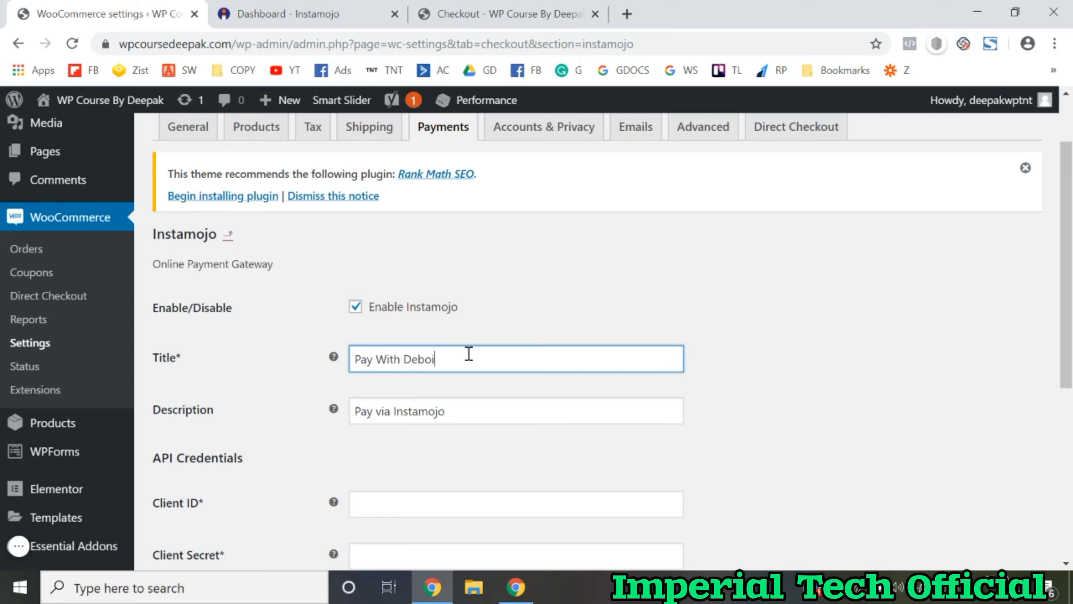
key("BackSpace")
type("it Cred")
key("BackSpace")
key("BackSpace")
key("BackSpace")
type("ard / Credit c ar")
key("BackSpace")
key("BackSpace")
key("BackSpace")
key("BackSpace")
type("Card")
Step: Replace the title with 'Pay Online' and place the cursor in the credential fields
key("ctrl+a")
key("BackSpace")
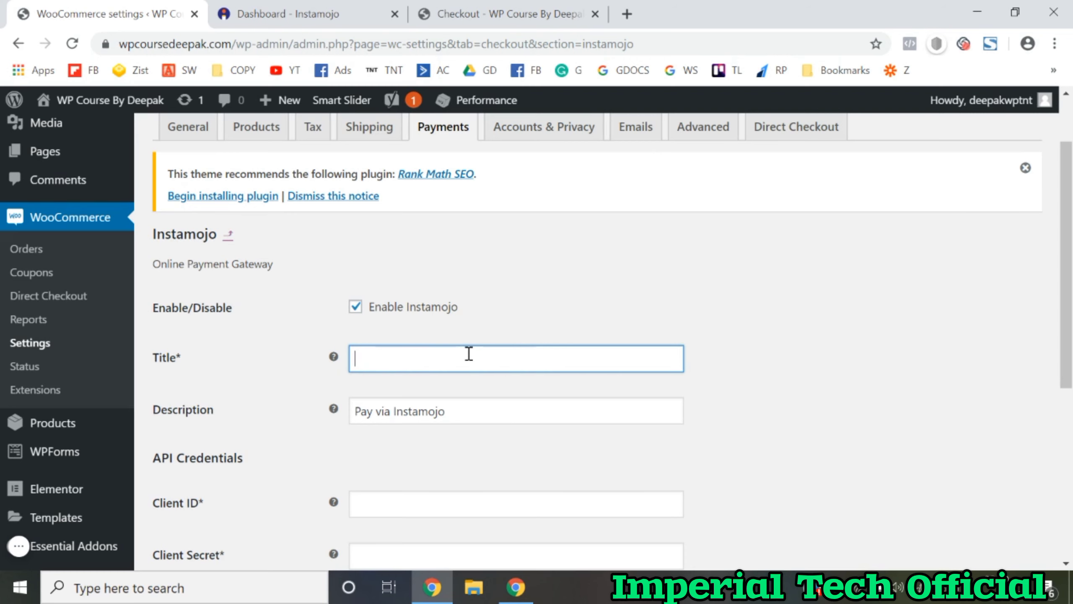
type("Pay Online")
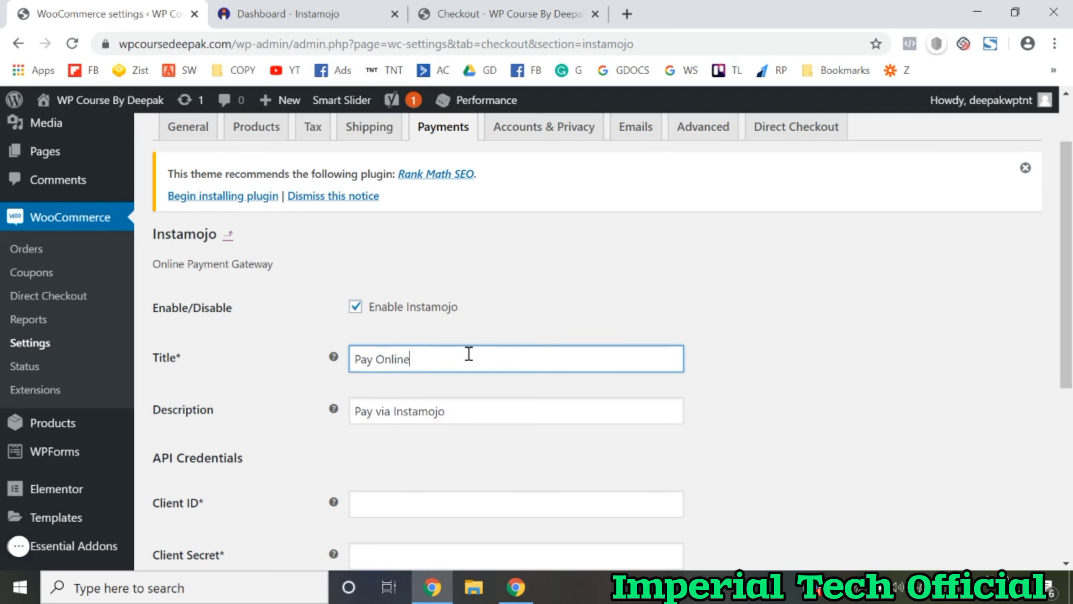
left_click(751, 369)
scroll(751, 368, "down", 1)
scroll(751, 369, "down", 5)
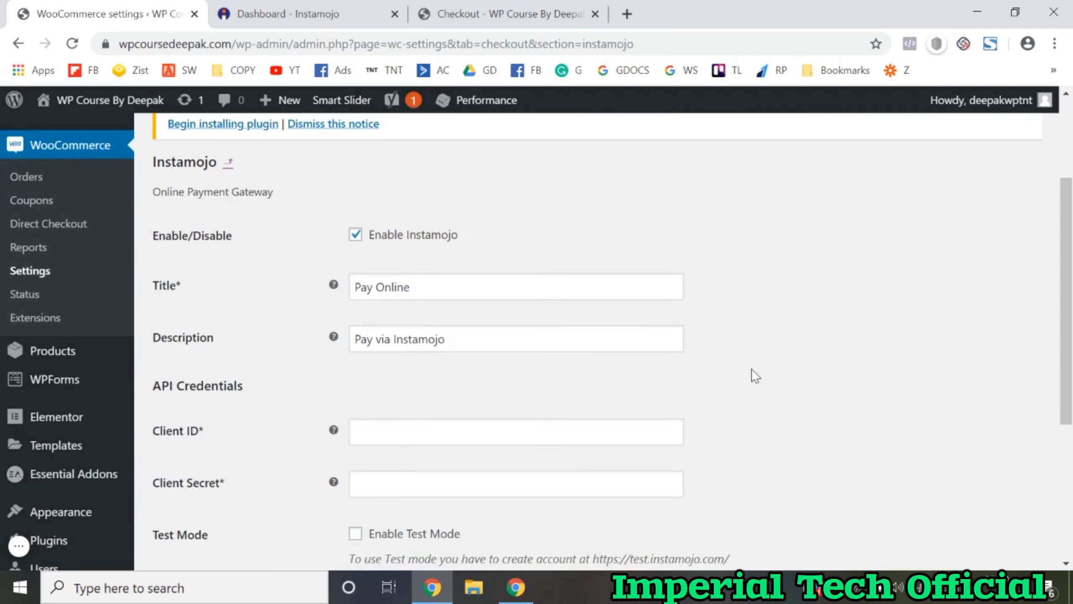
scroll(752, 370, "up", 2)
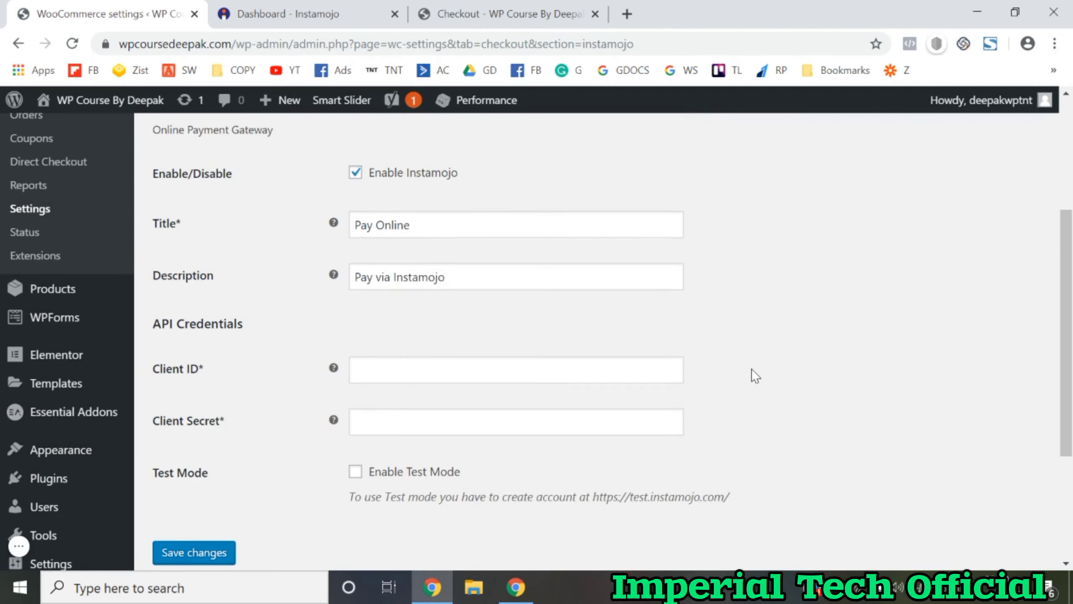
left_click(396, 372)
left_click(281, 430)
left_click(395, 423)
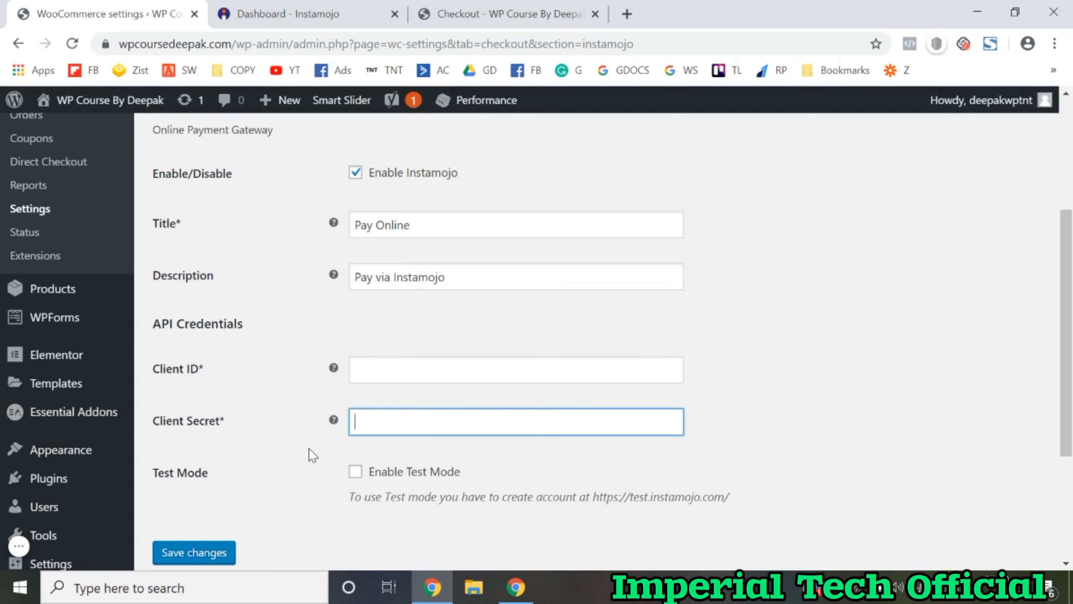
Step: Go to Instamojo's API & Plugins page
left_click(316, 15)
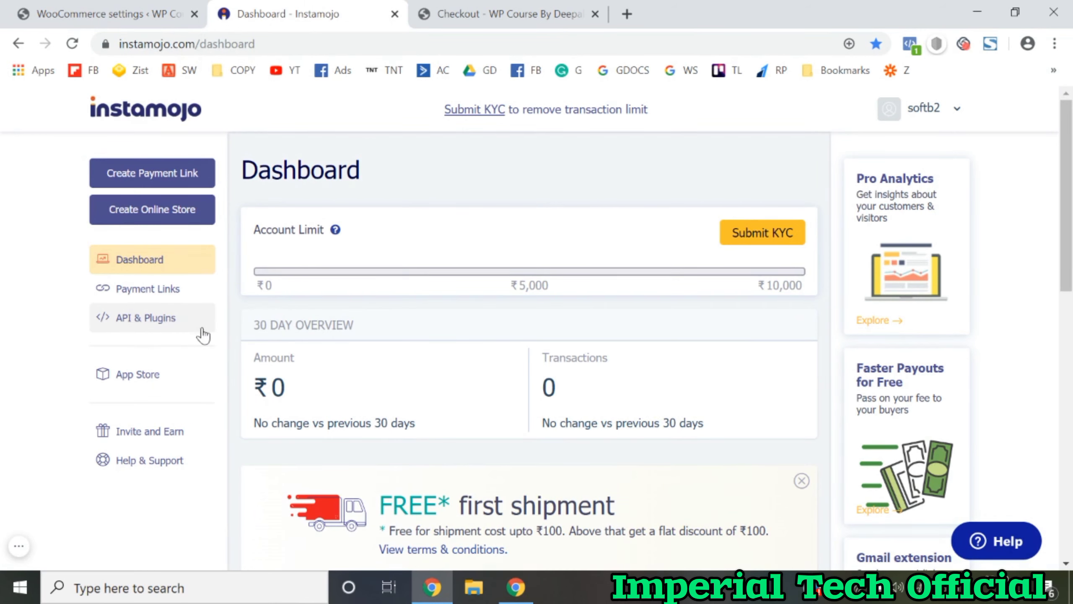
left_click(162, 331)
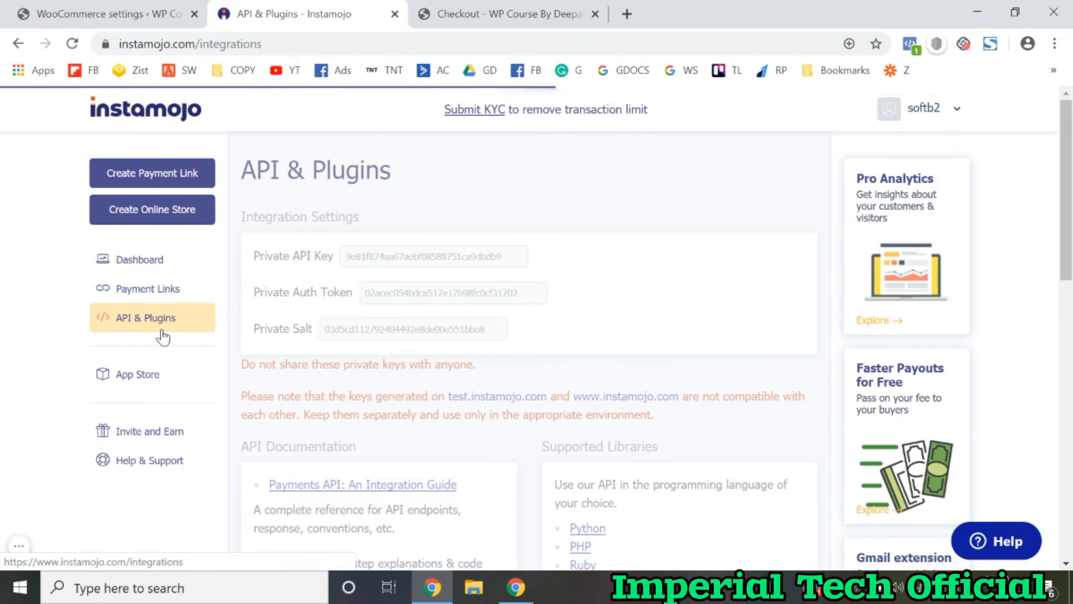
scroll(391, 386, "down", 10)
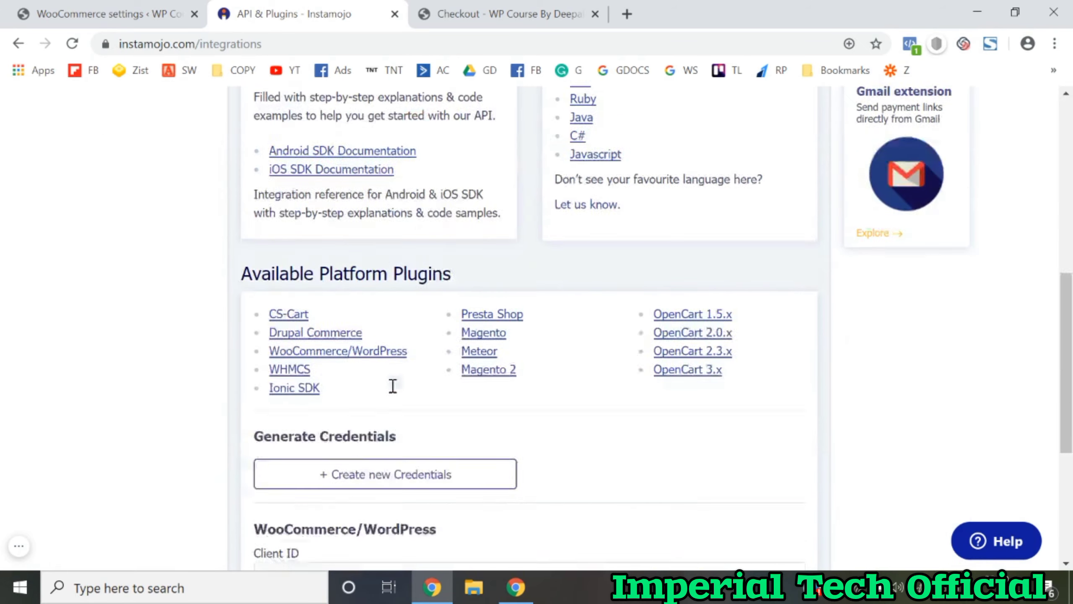
scroll(392, 393, "up", 1)
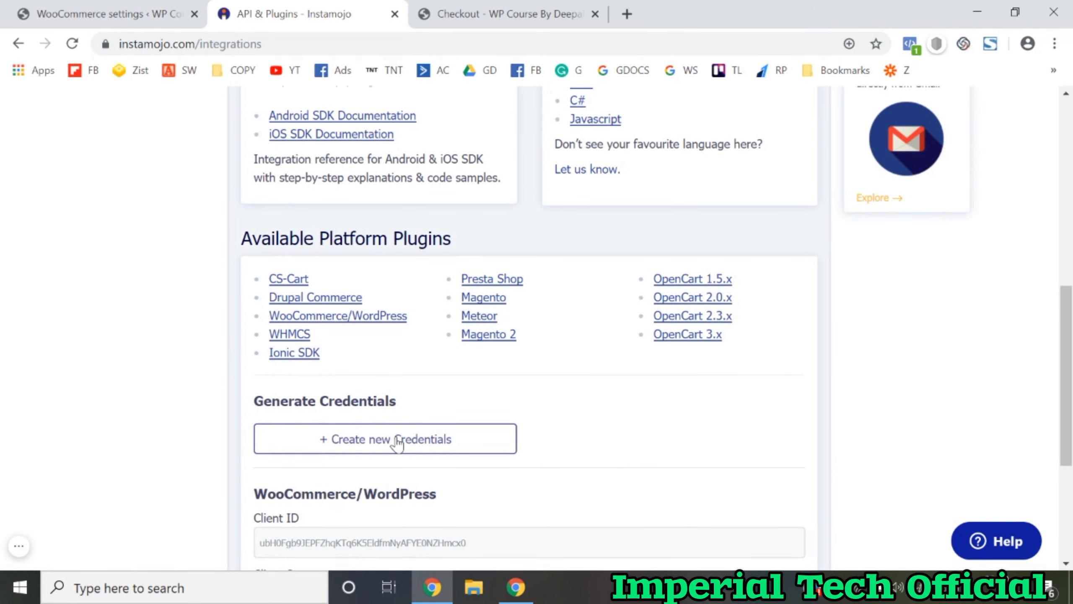
Step: Start creating new credentials, initially picking WHMCS as the platform
left_click(426, 448)
scroll(427, 448, "down", 2)
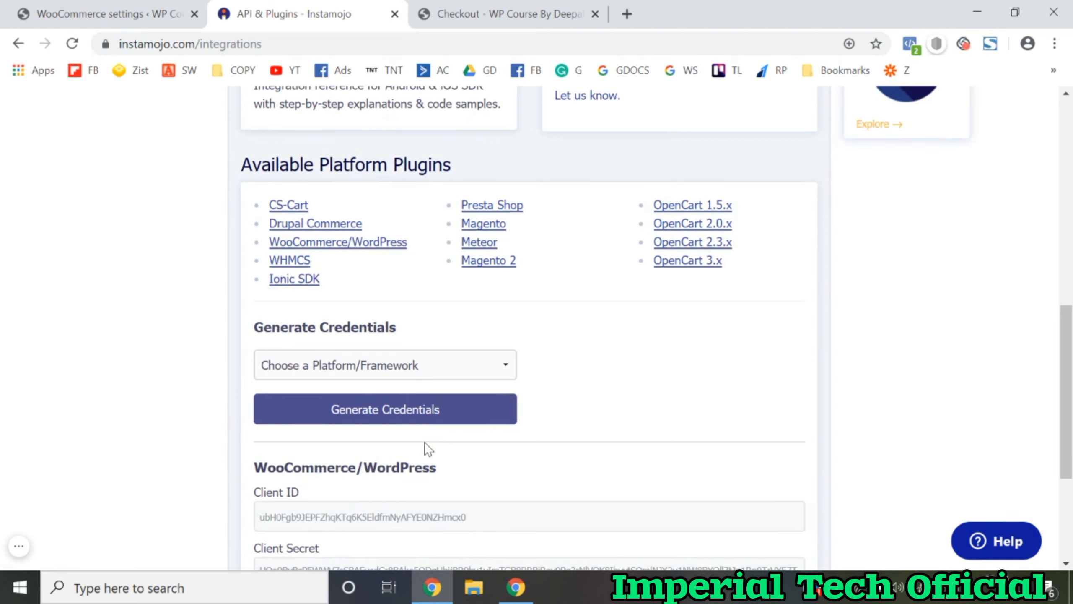
left_click(384, 375)
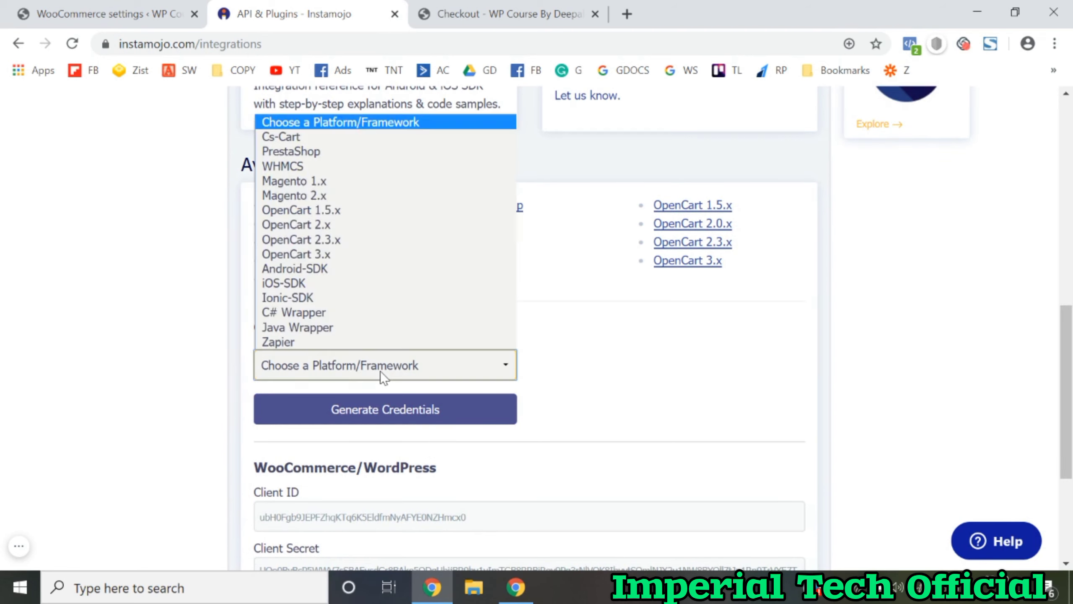
left_click(381, 370)
left_click(381, 370)
key("w")
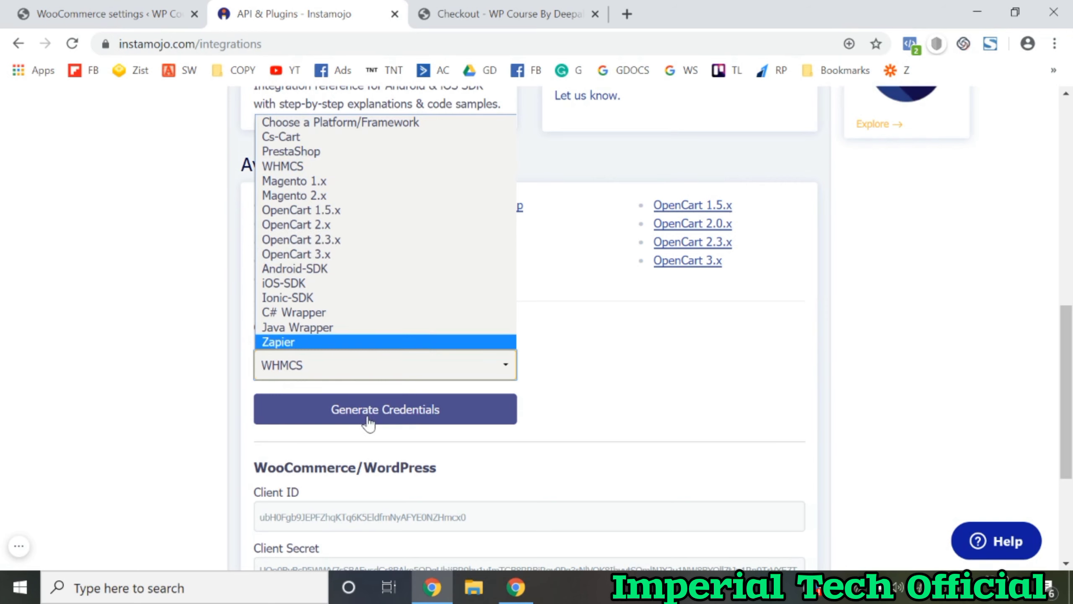
left_click(217, 391)
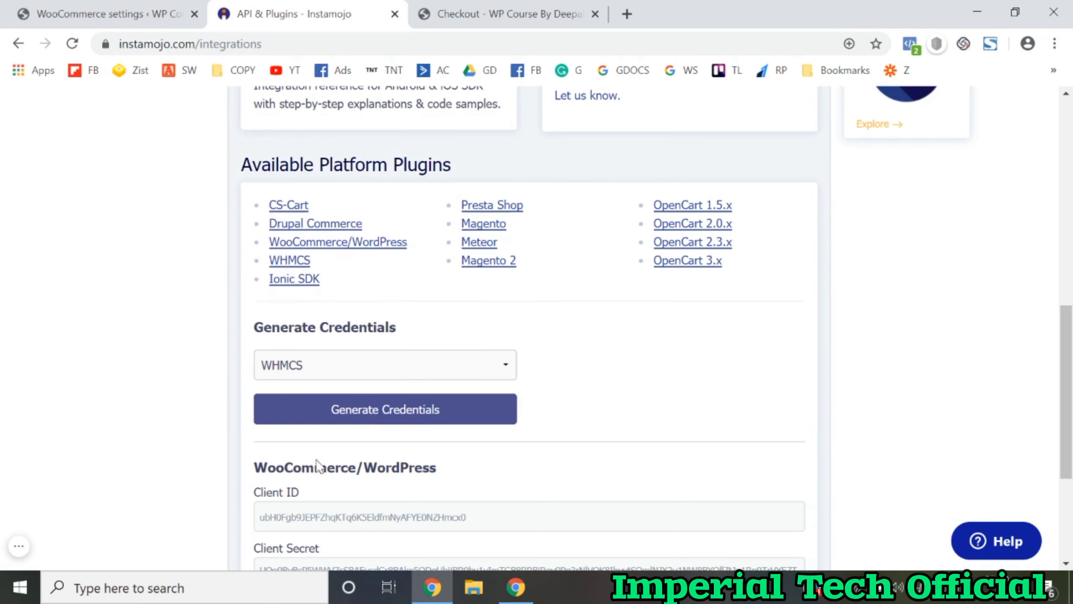
scroll(318, 461, "down", 2)
scroll(327, 440, "up", 1)
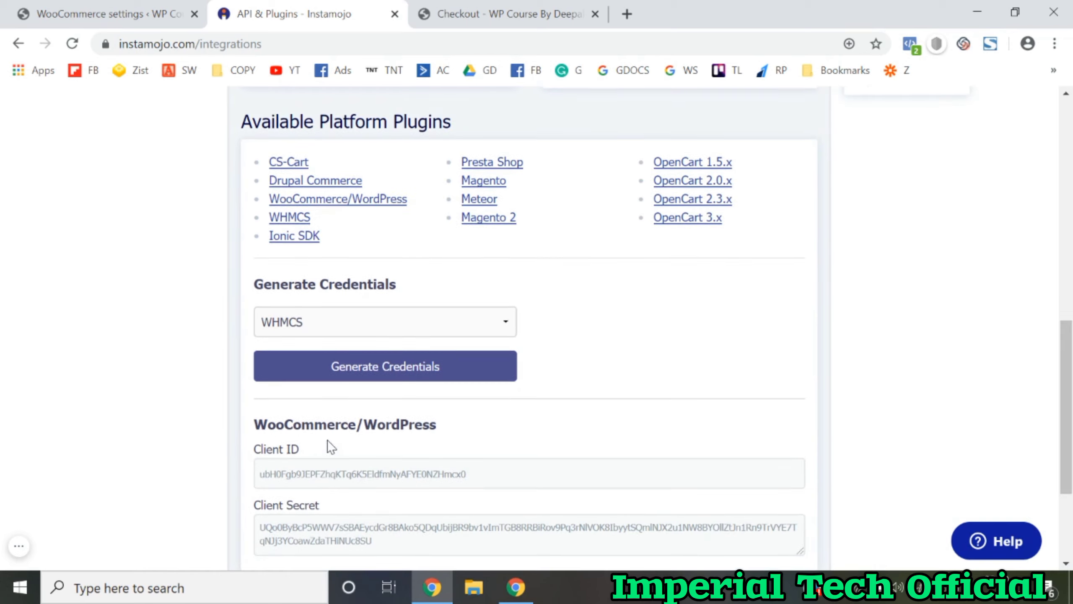
left_click(338, 323)
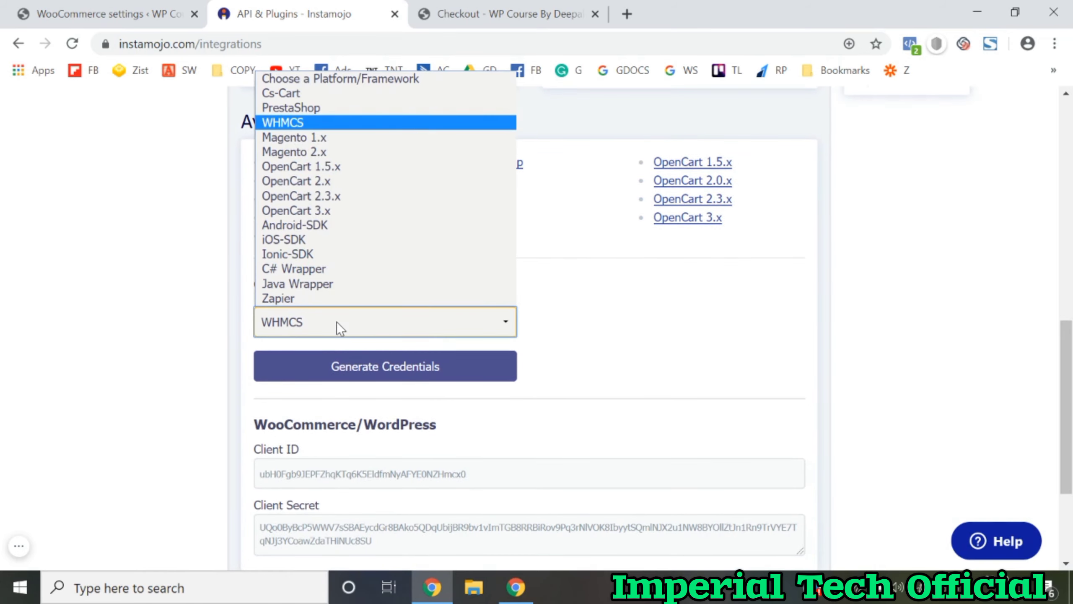
left_click(196, 378)
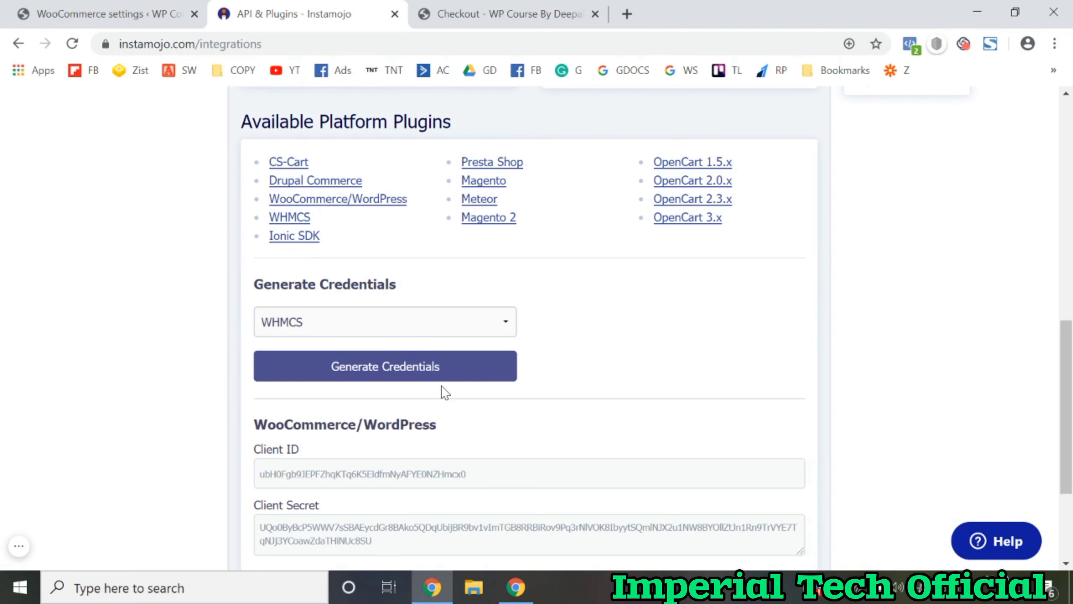
scroll(332, 428, "down", 1)
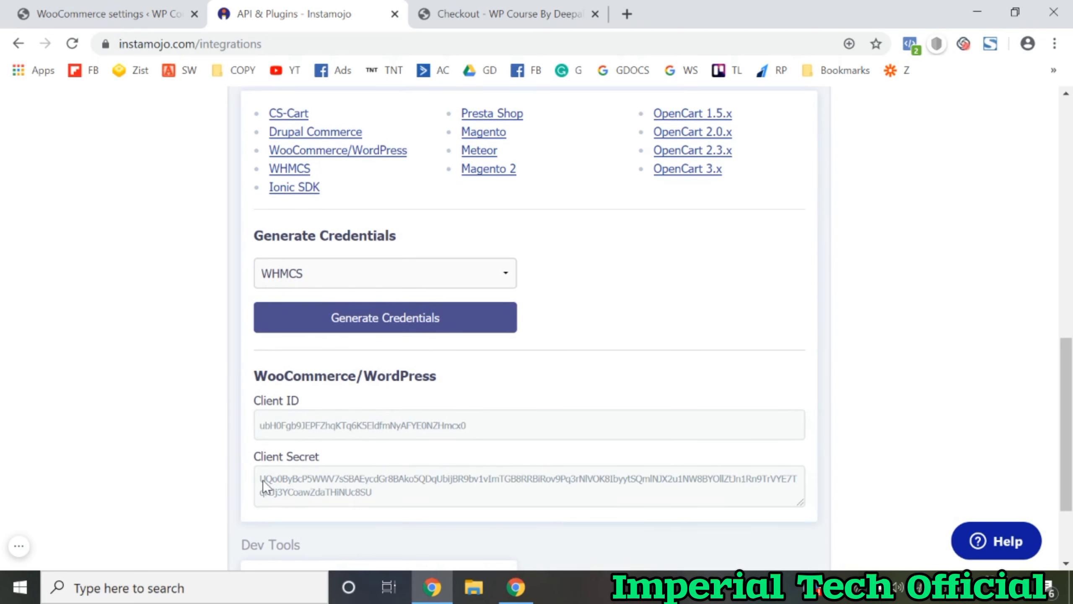
Step: Switch the platform to Zapier and generate the new credentials
left_click(108, 14)
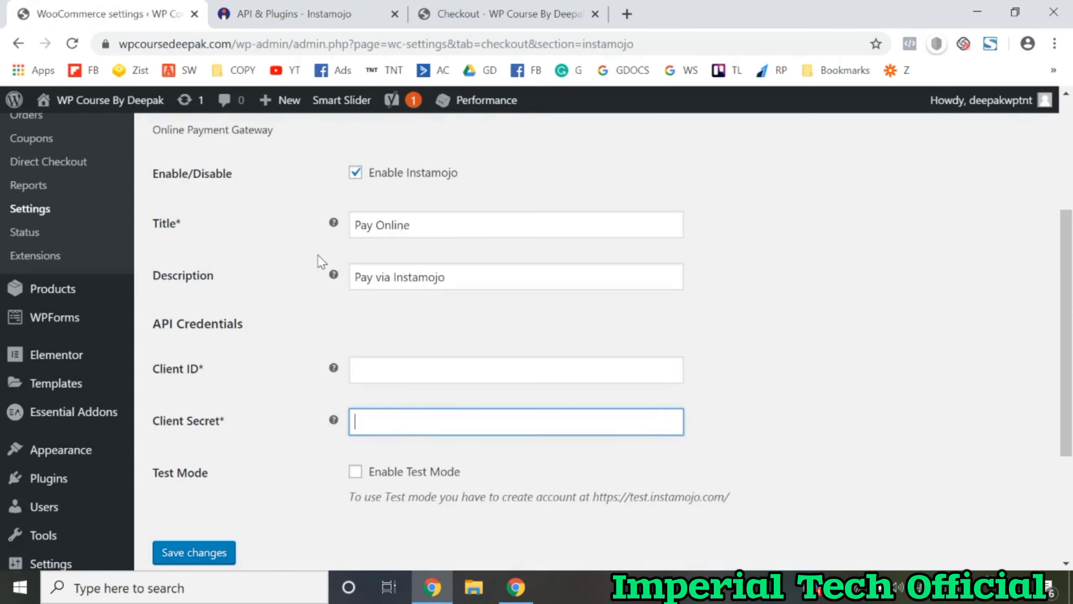
key("ctrl+Tab")
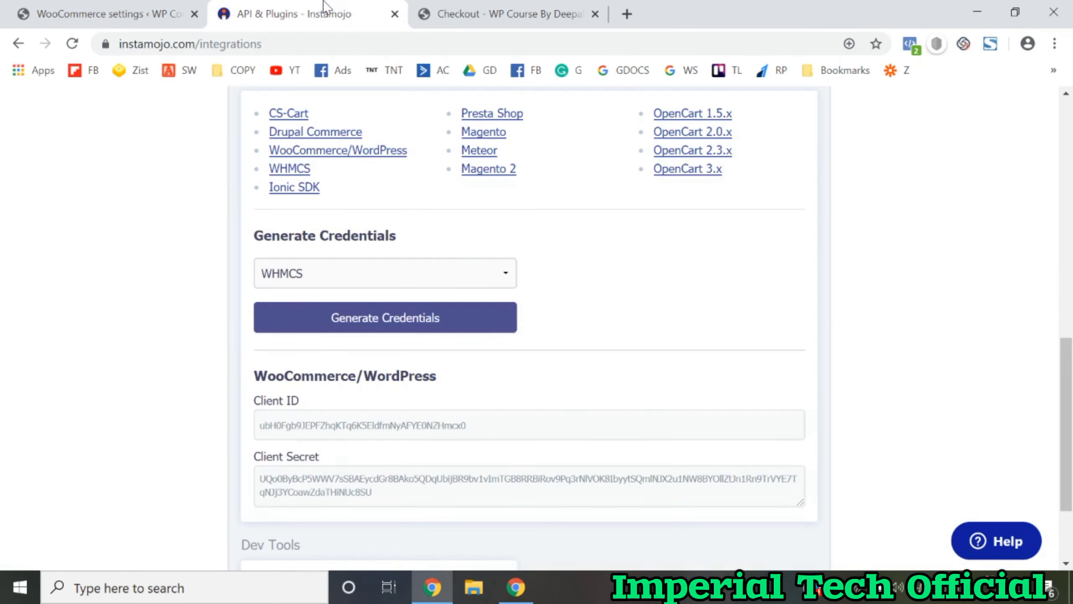
left_click(351, 269)
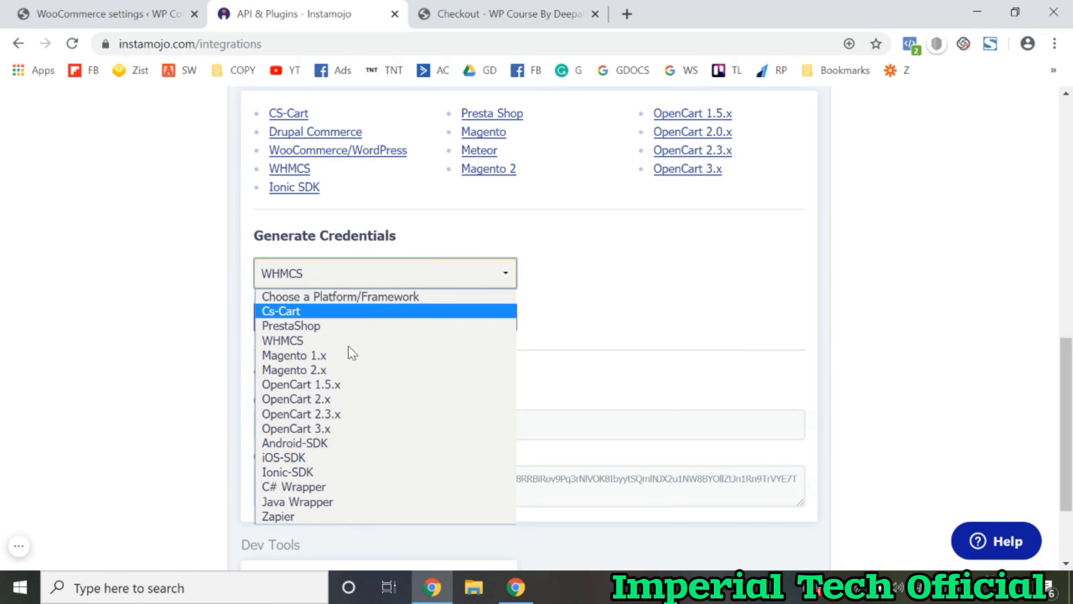
left_click(312, 515)
left_click(351, 317)
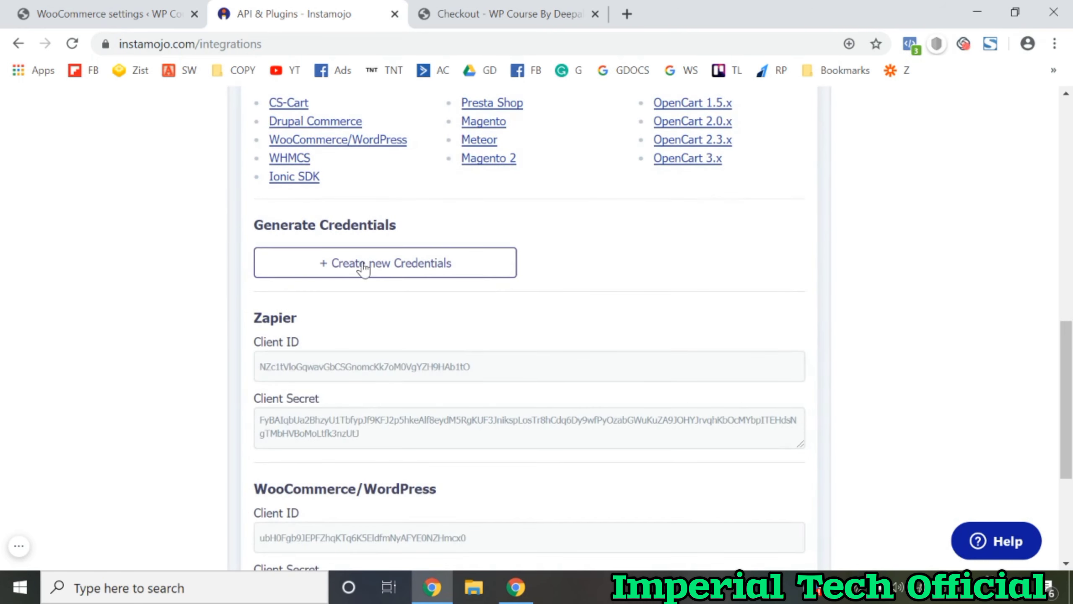
scroll(370, 267, "down", 4)
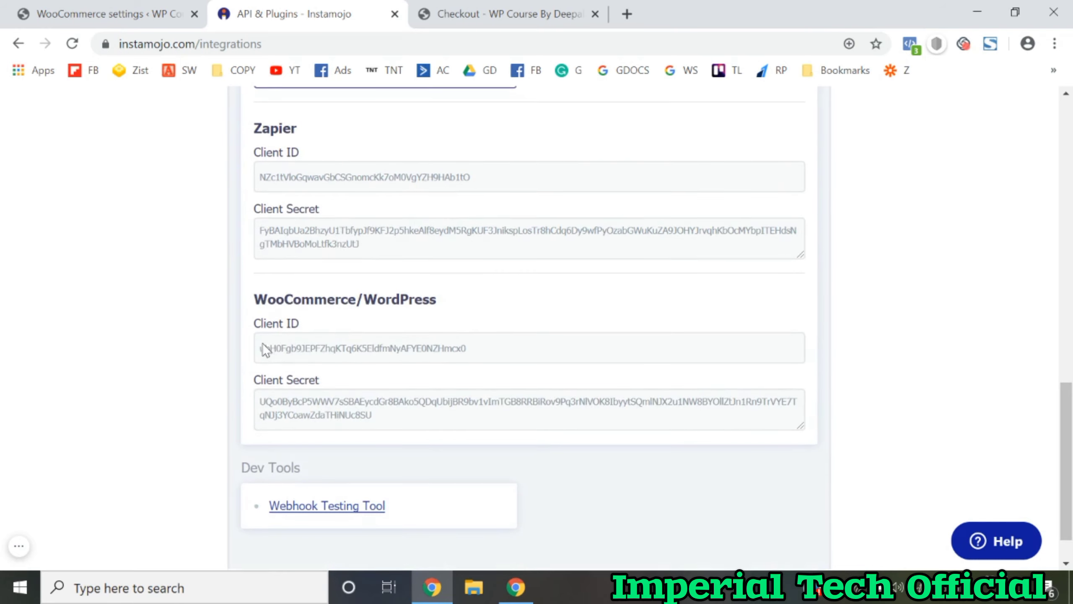
Step: Copy the WooCommerce/WordPress Client ID from Instamojo into the WooCommerce Client ID field
left_click_drag(262, 351, 474, 348)
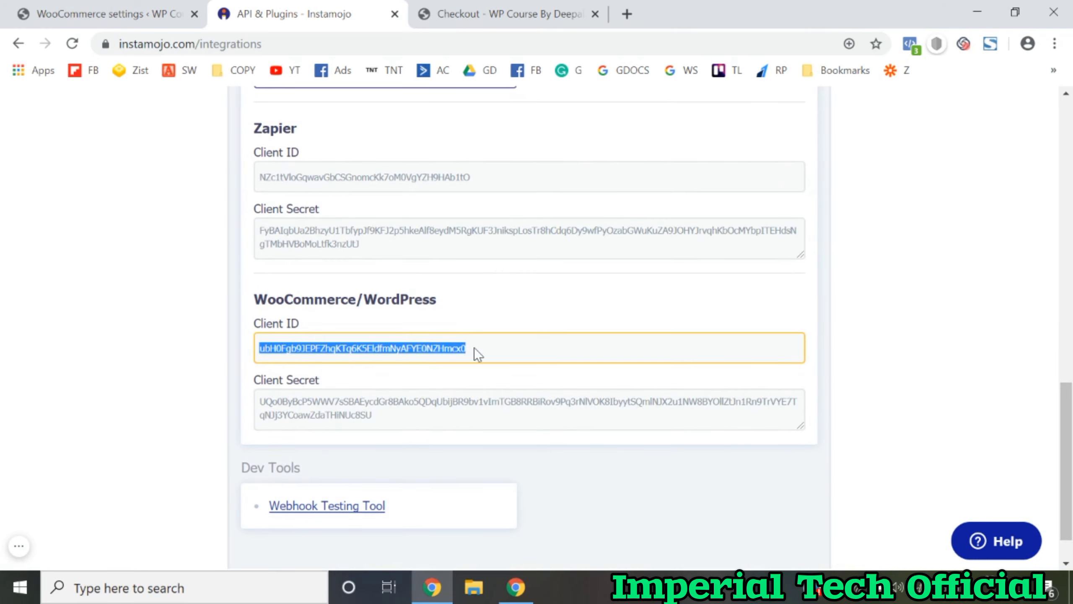
left_click(110, 14)
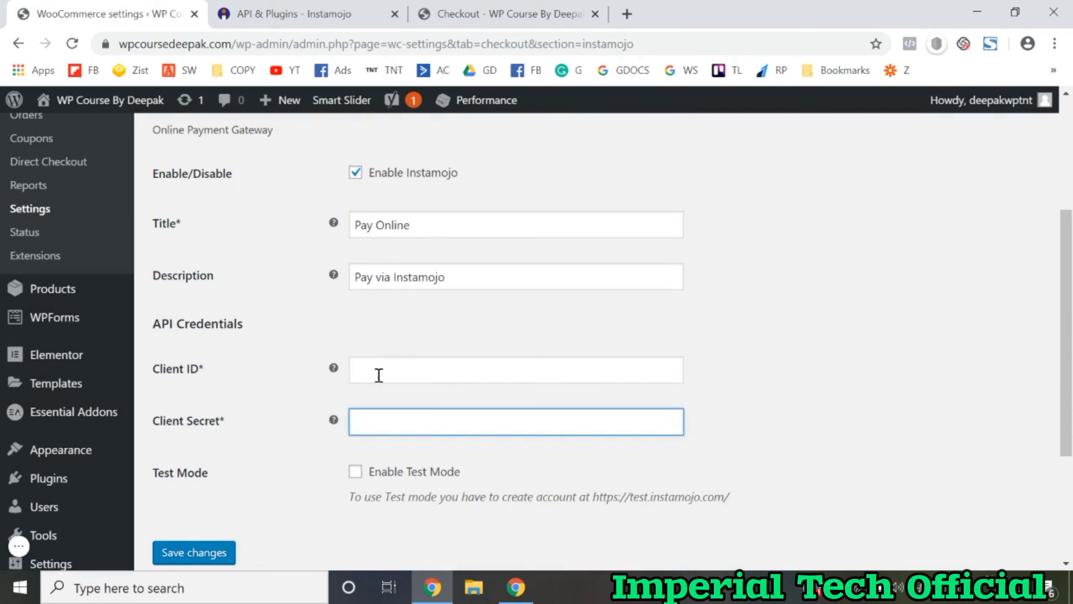
left_click(379, 374)
key("ctrl+v")
Step: Copy the Client Secret into WooCommerce's Client Secret field and save the gateway settings
left_click(332, 8)
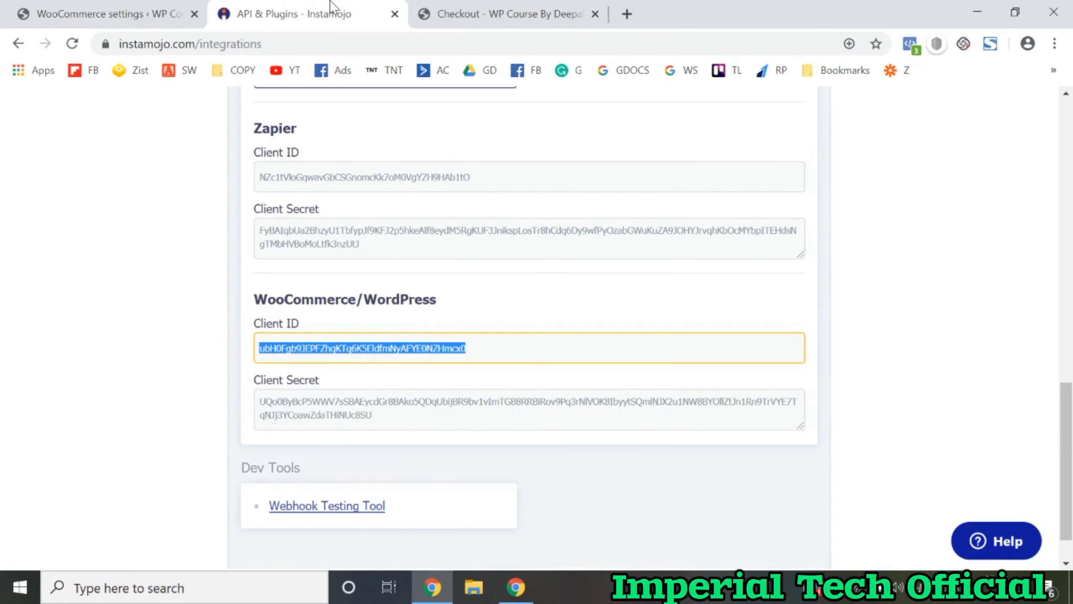
left_click_drag(260, 399, 374, 420)
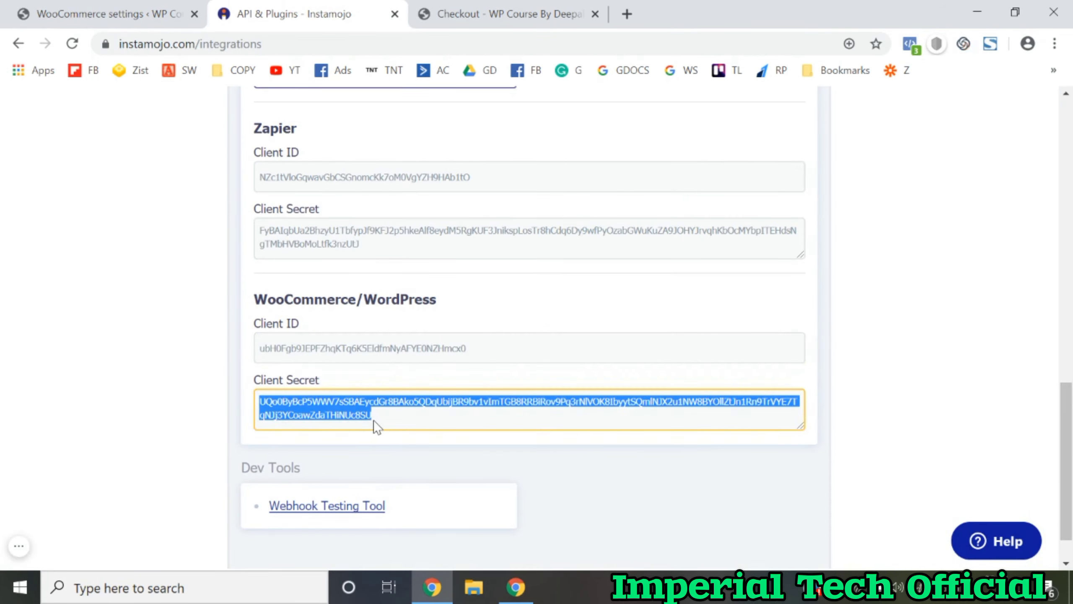
left_click(105, 13)
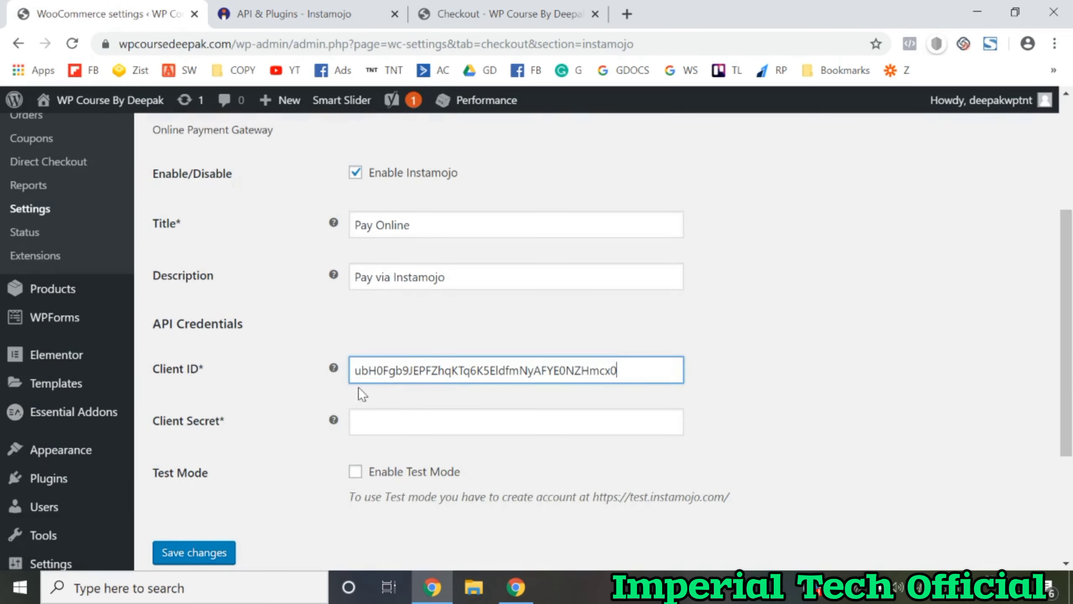
left_click(374, 413)
key("ctrl+v")
left_click(737, 391)
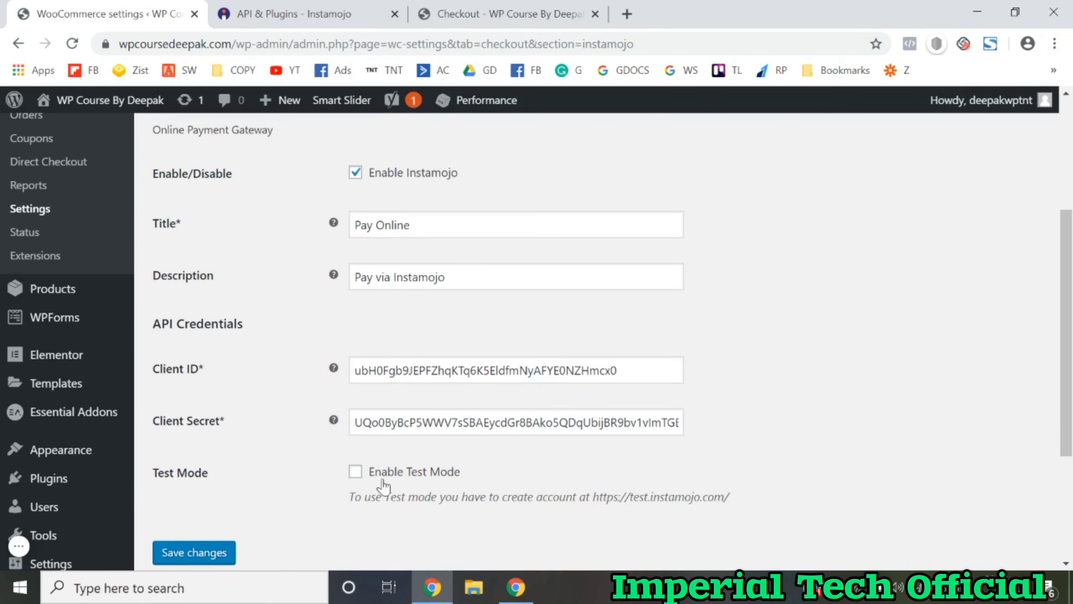
left_click(193, 554)
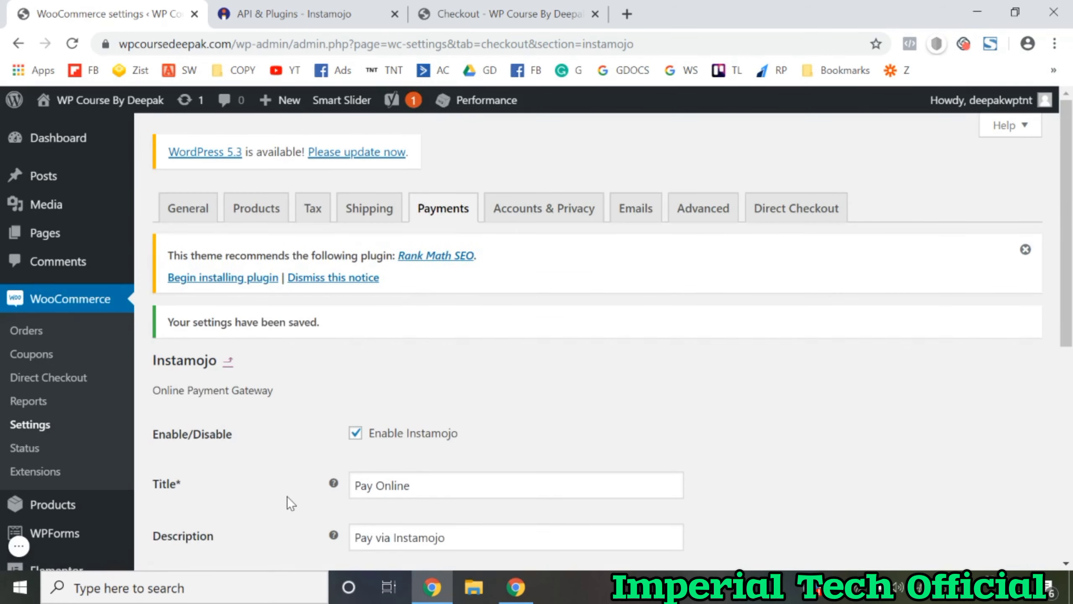
scroll(287, 497, "down", 7)
Step: Save the Instamojo settings again and open the store site in a new tab
left_click(196, 410)
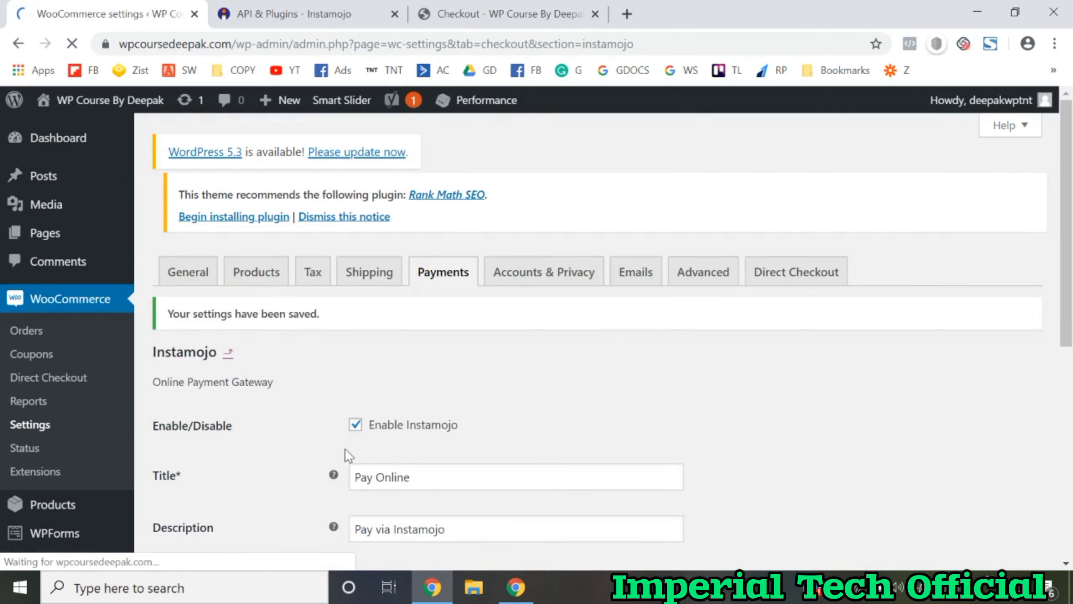
mouse_move(111, 105)
right_click(65, 130)
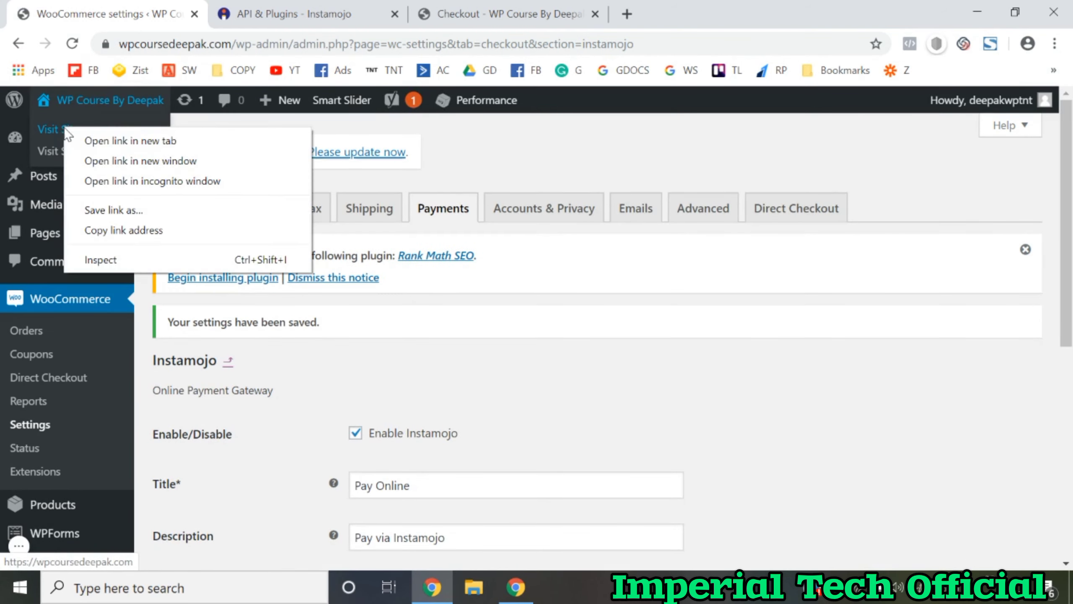
left_click(150, 139)
left_click(306, 9)
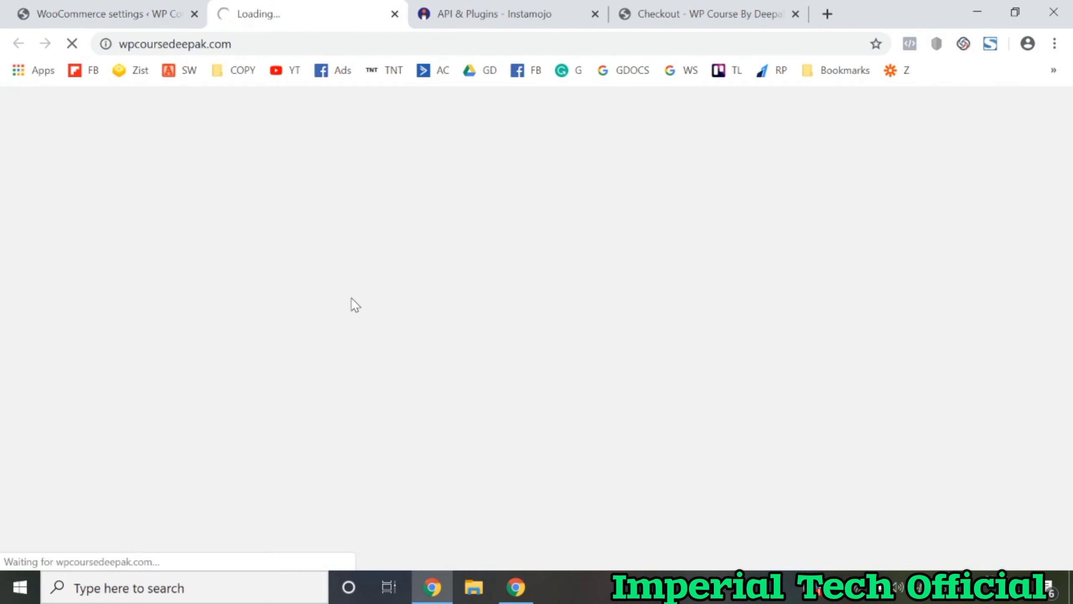
Step: Add a kurta to the cart, choose Pay Online at checkout, and place the order
scroll(351, 299, "down", 10)
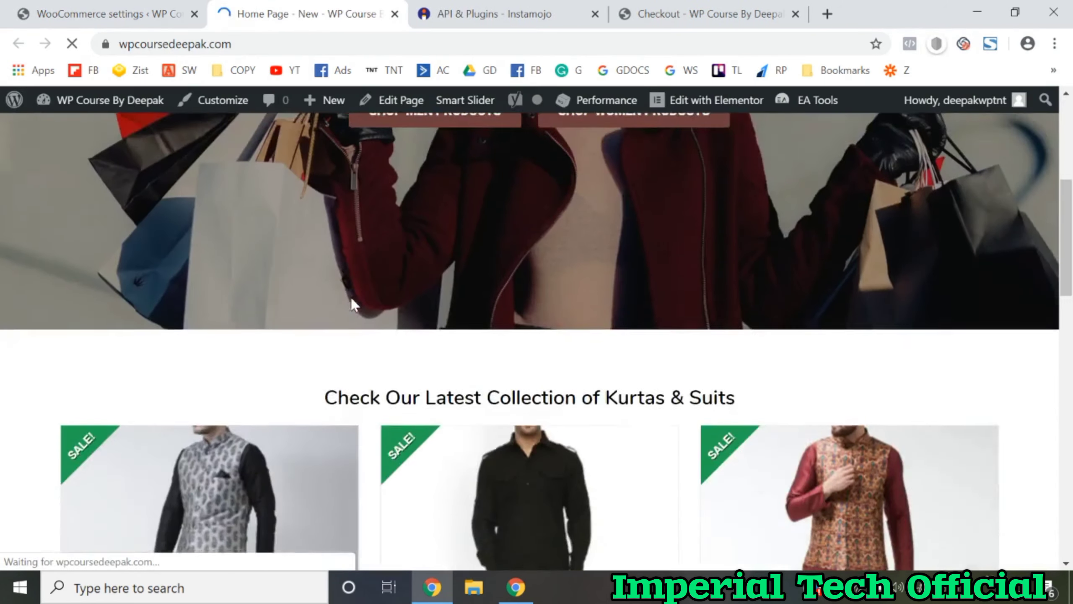
left_click(183, 409)
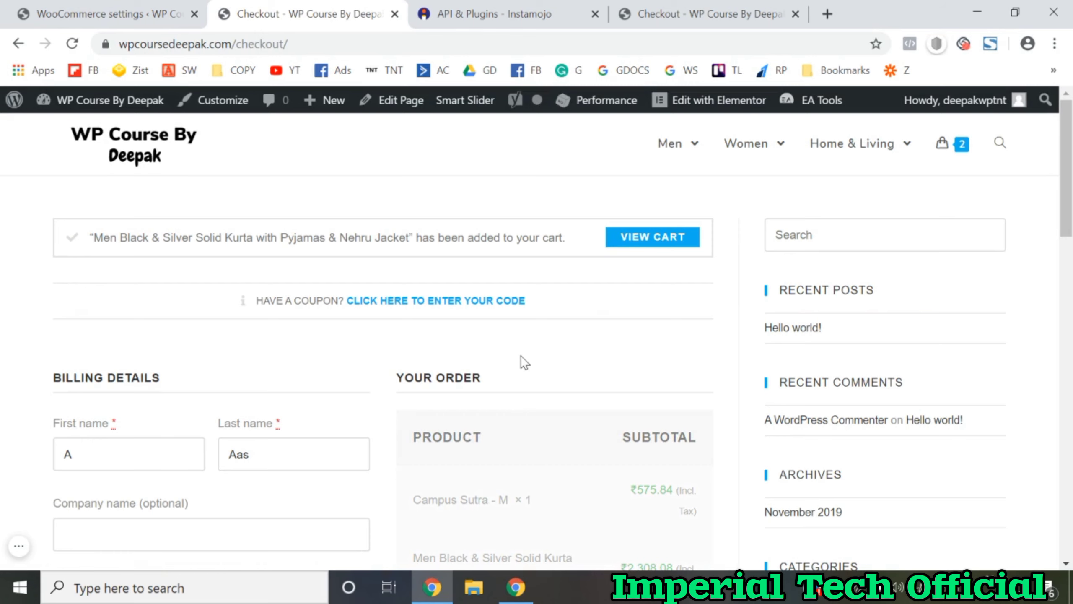
scroll(207, 427, "down", 10)
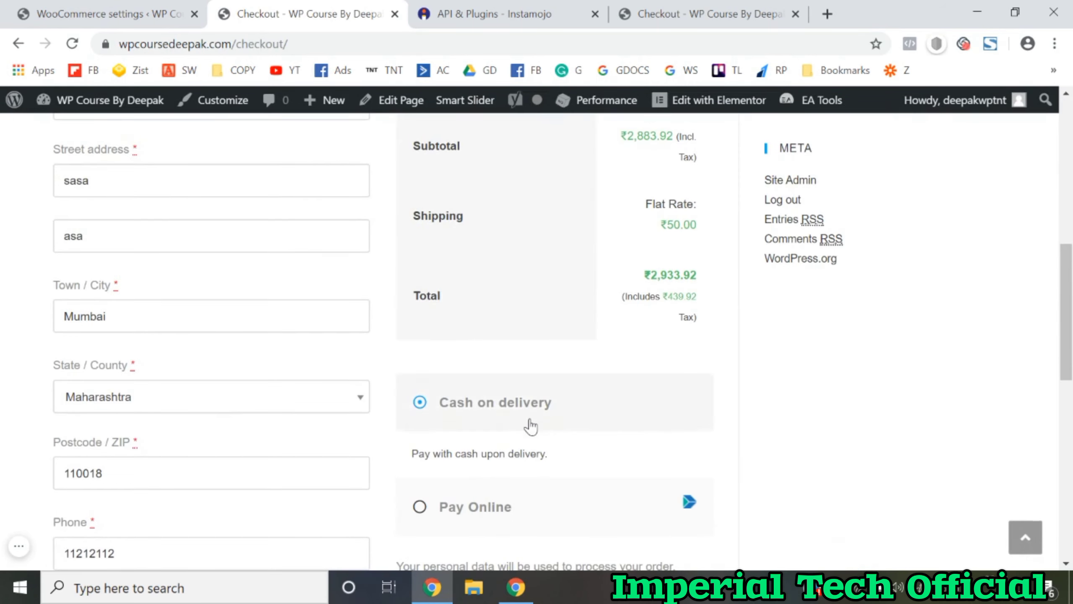
scroll(530, 426, "down", 2)
left_click(471, 428)
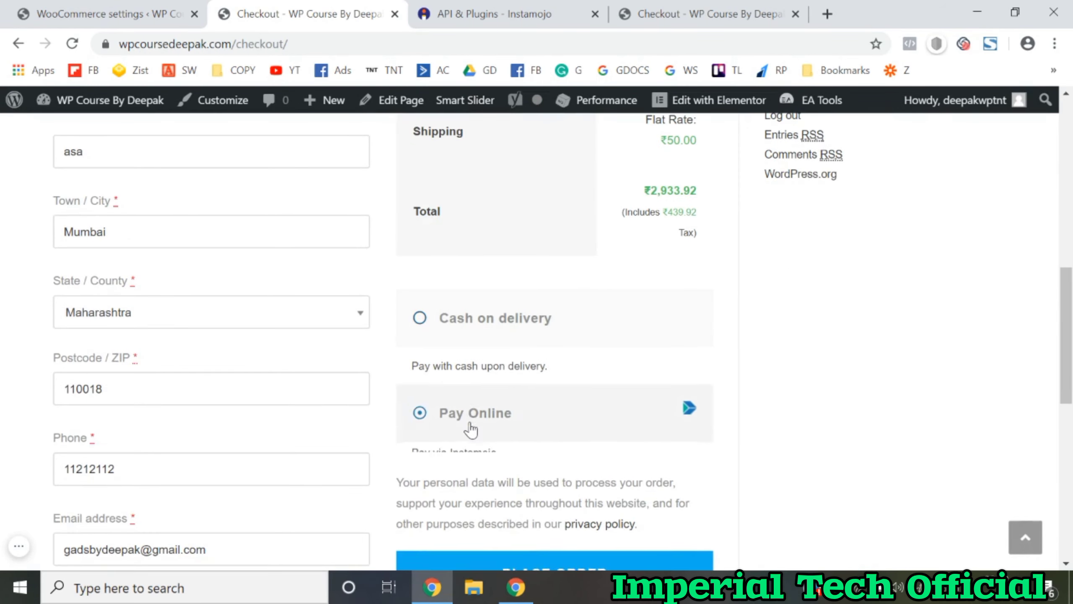
scroll(471, 424, "down", 2)
left_click(511, 492)
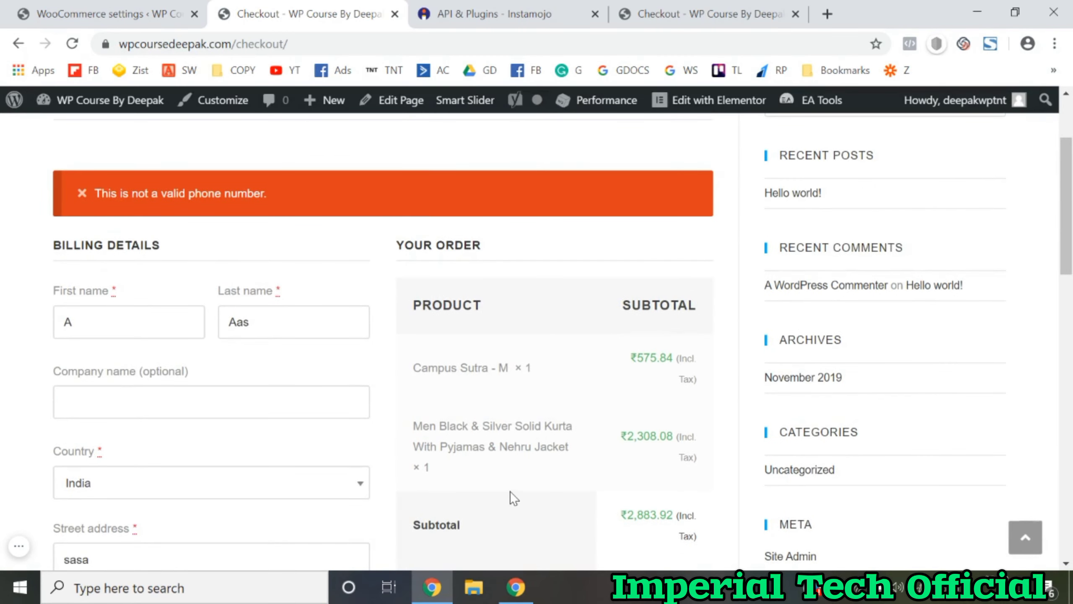
Step: Replace the rejected phone number with a valid customer phone number
scroll(509, 491, "down", 10)
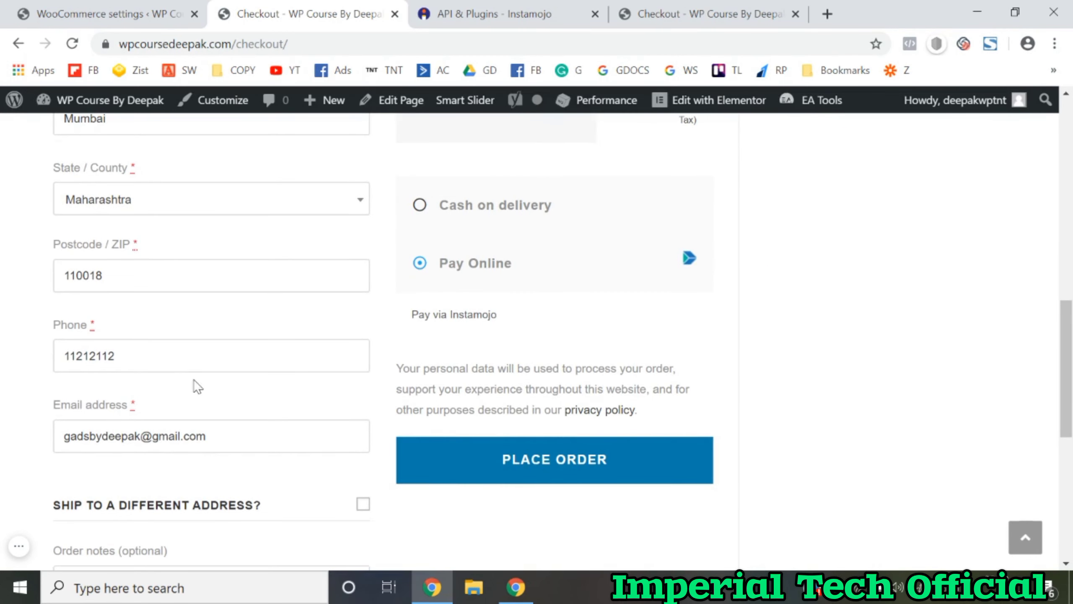
left_click(166, 360)
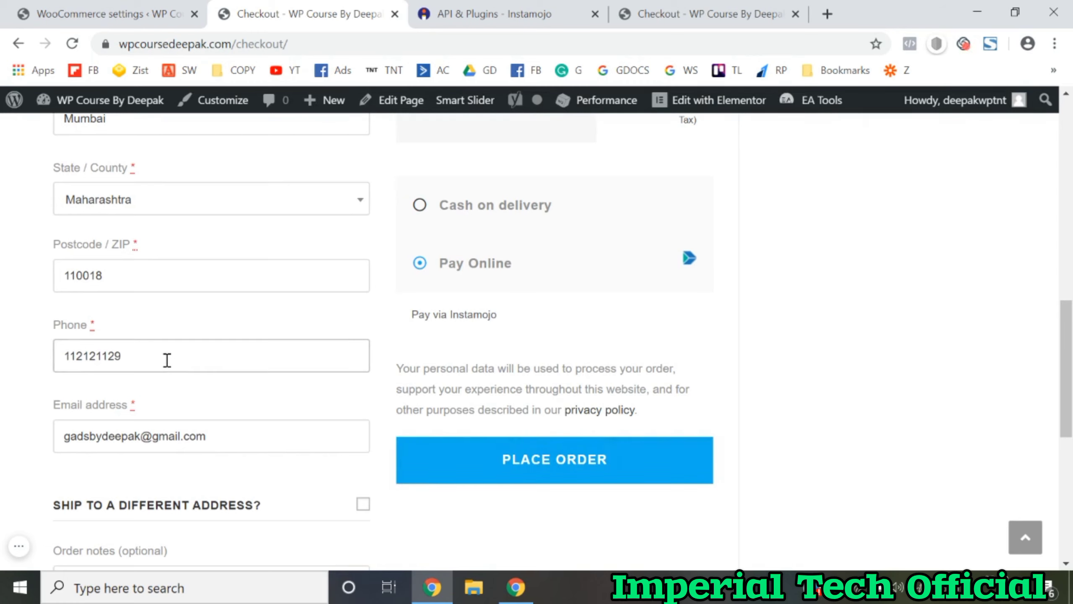
Step: Place the order to reach Instamojo's Rs.2933.92 payment page, then return to WooCommerce settings
left_click(489, 480)
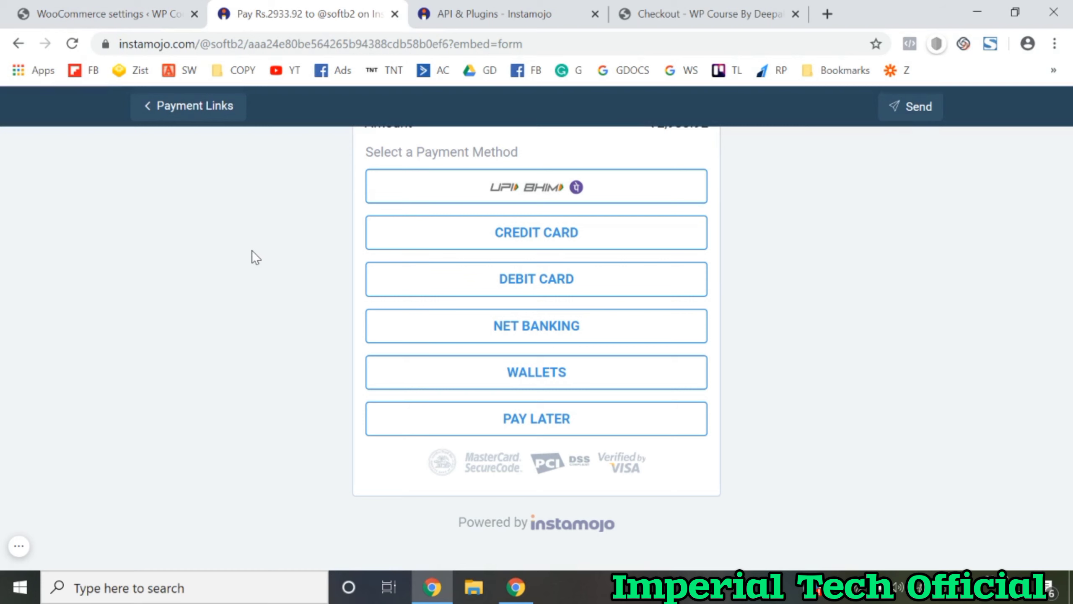
left_click(173, 12)
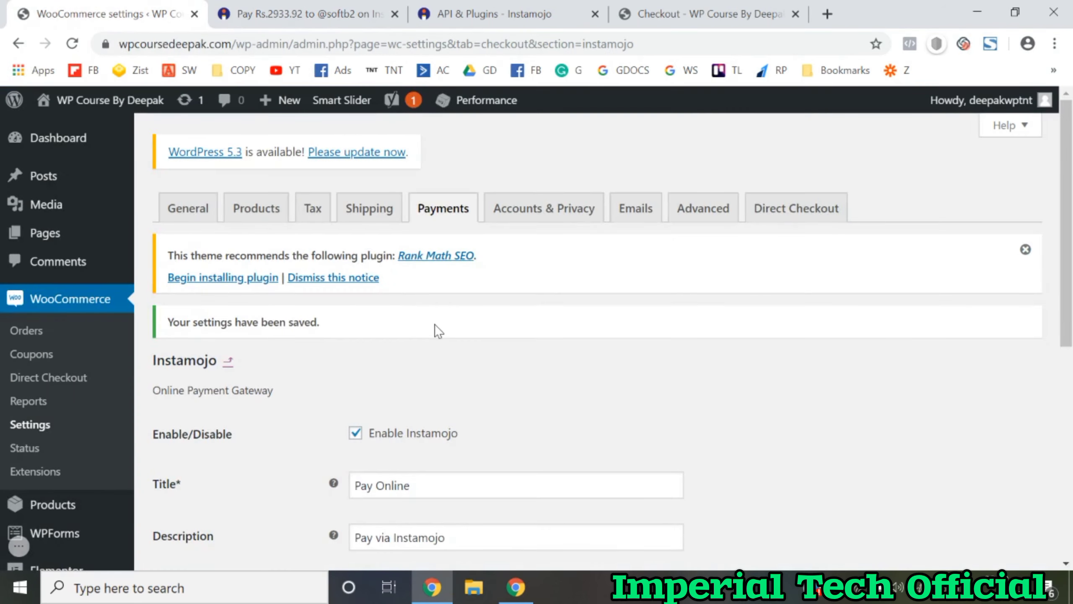
left_click(336, 12)
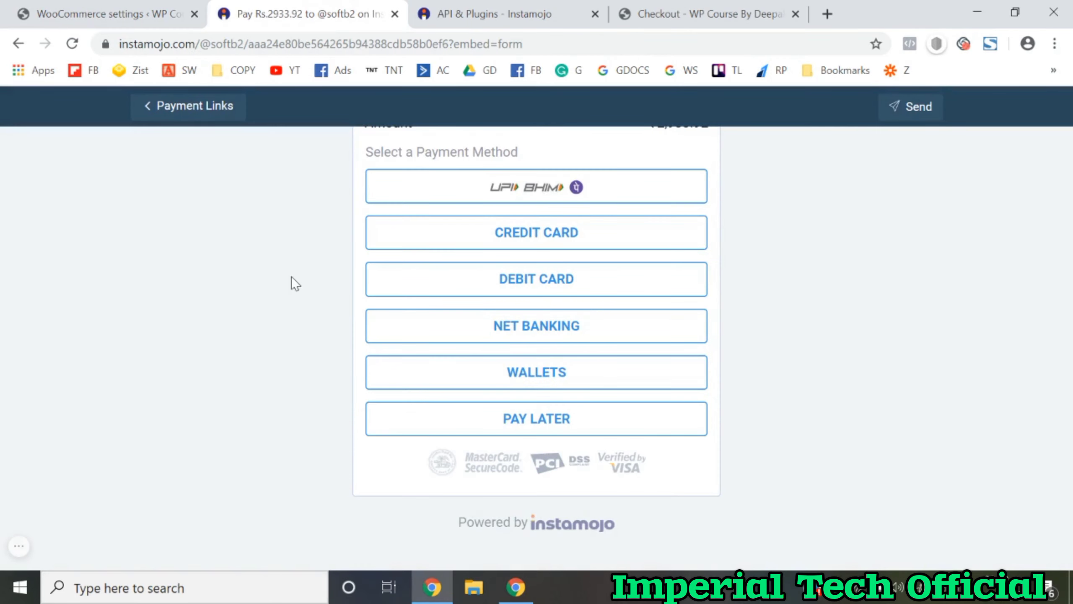
left_click(156, 8)
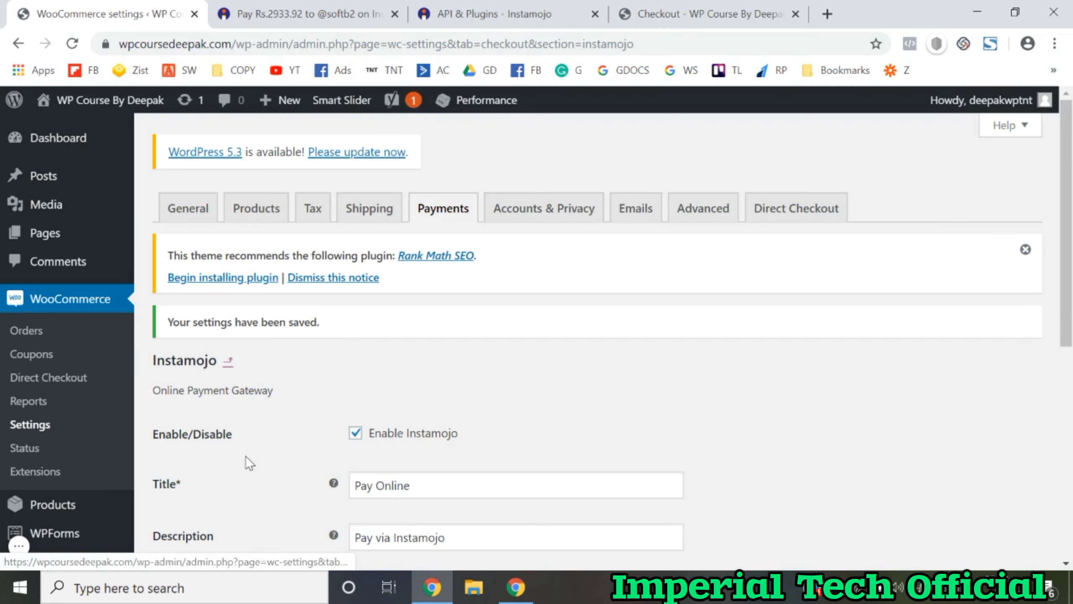
scroll(246, 458, "down", 8)
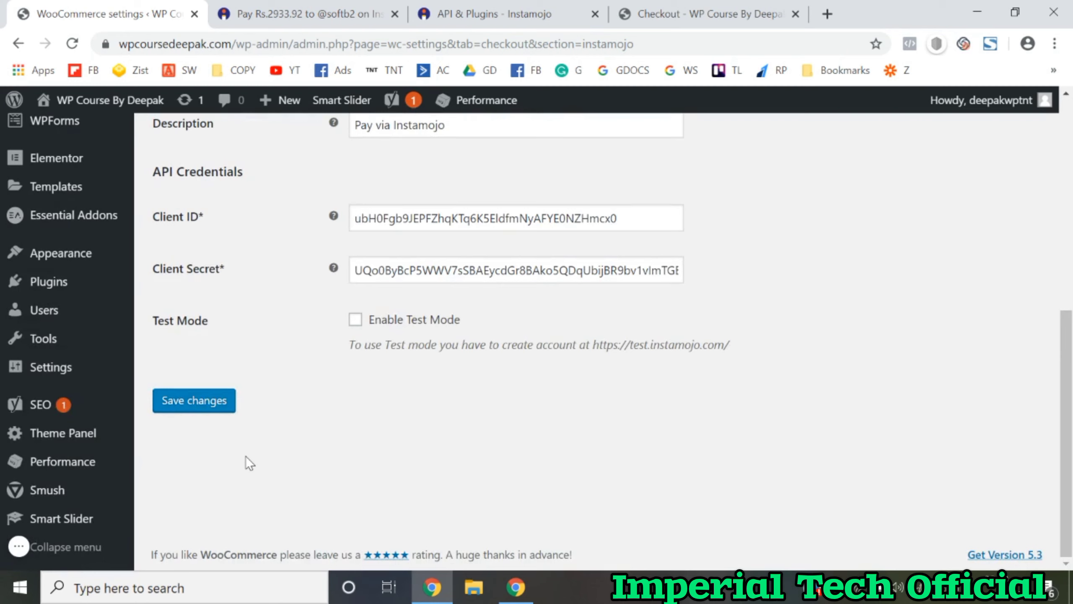